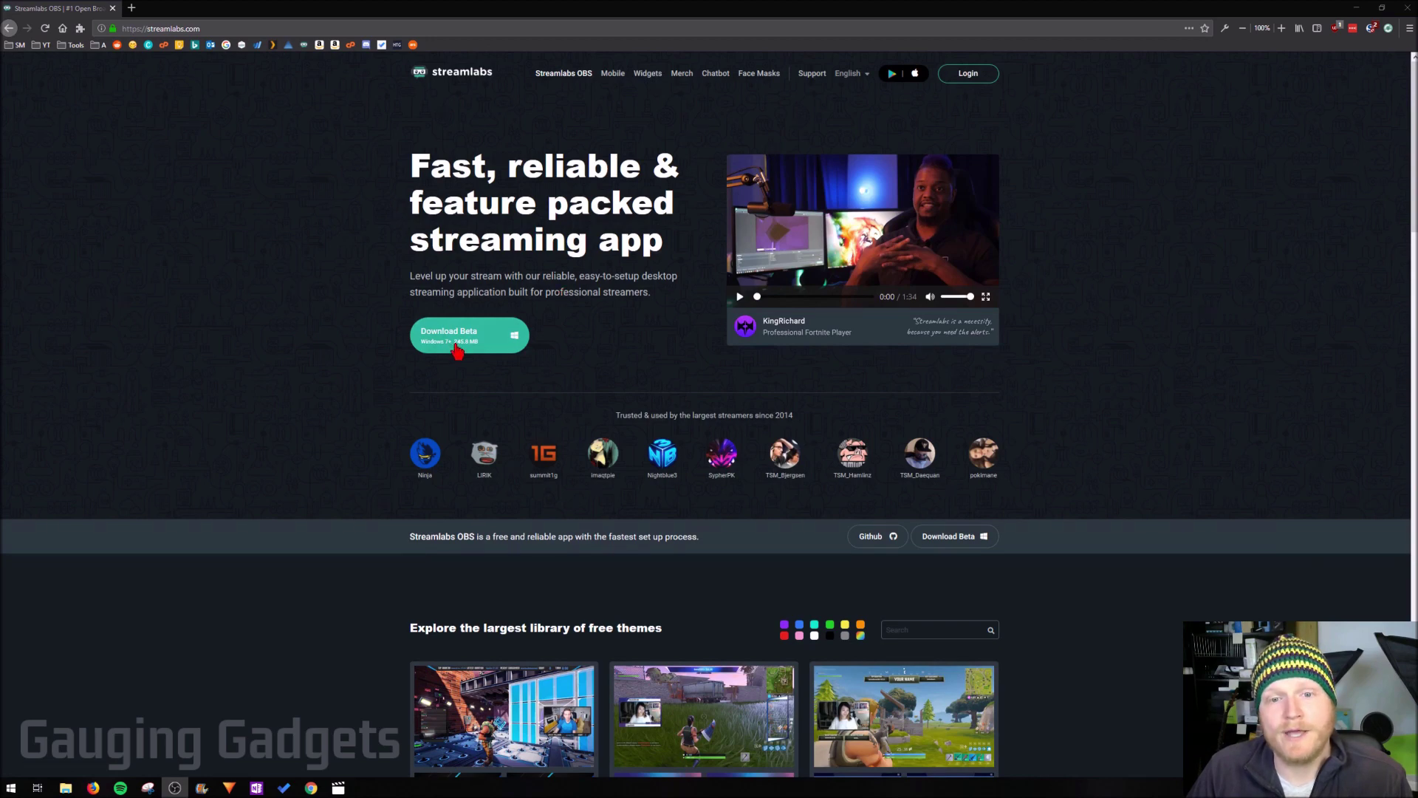
Download the Streamlabs OBS beta installer and save it to the Downloads streamlabs folder
{"action": "left_click", "coordinate": [460, 345]}
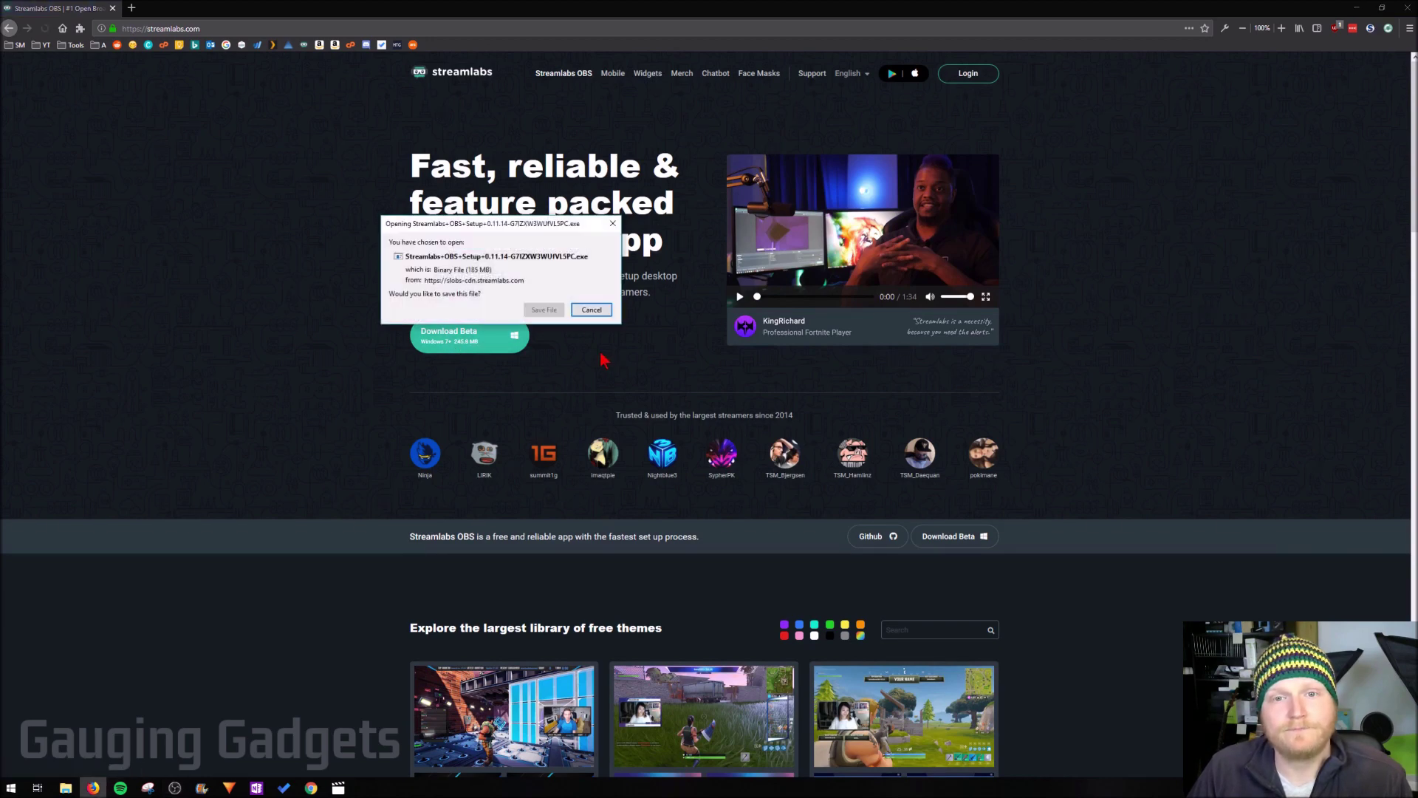
{"action": "left_click", "coordinate": [546, 309]}
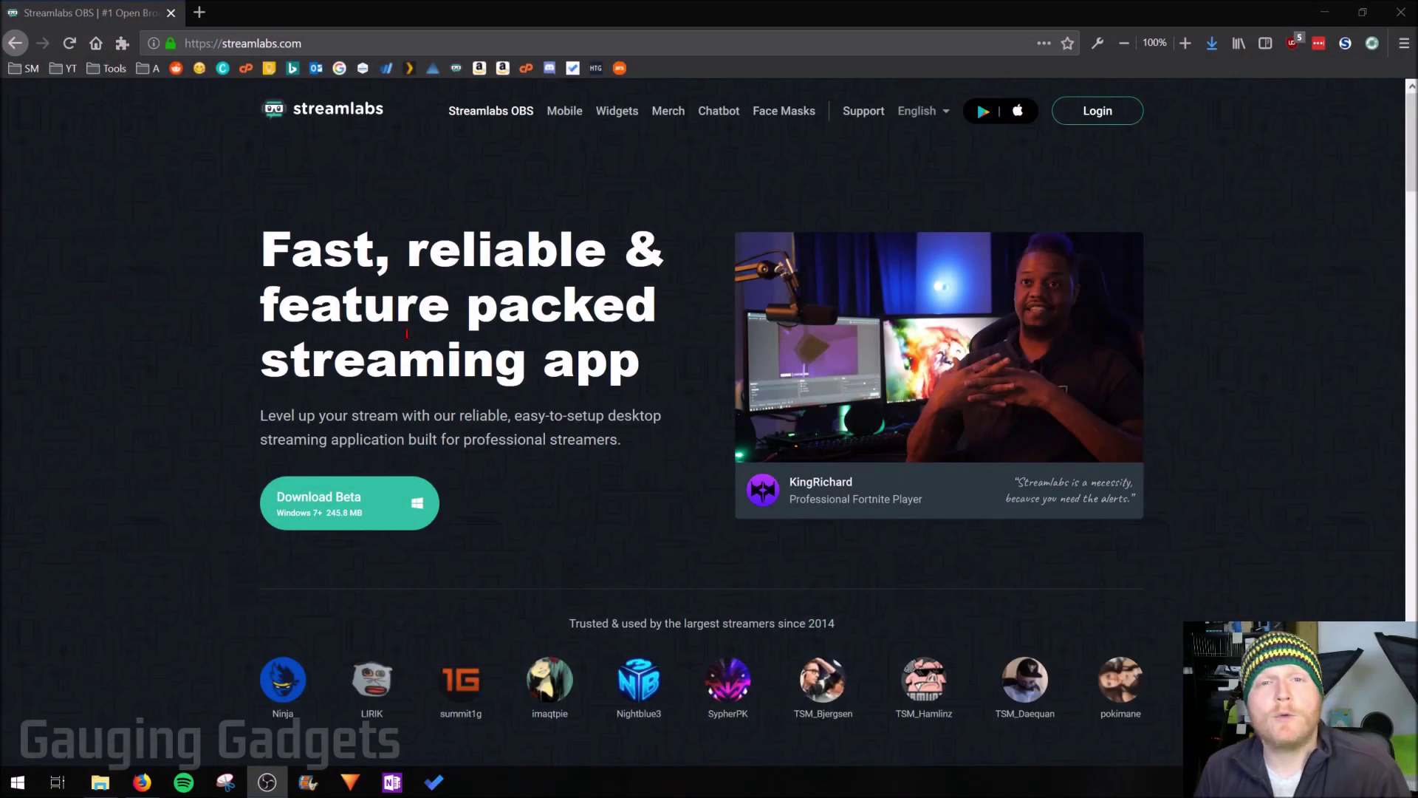
{"action": "mouse_move", "coordinate": [281, 637]}
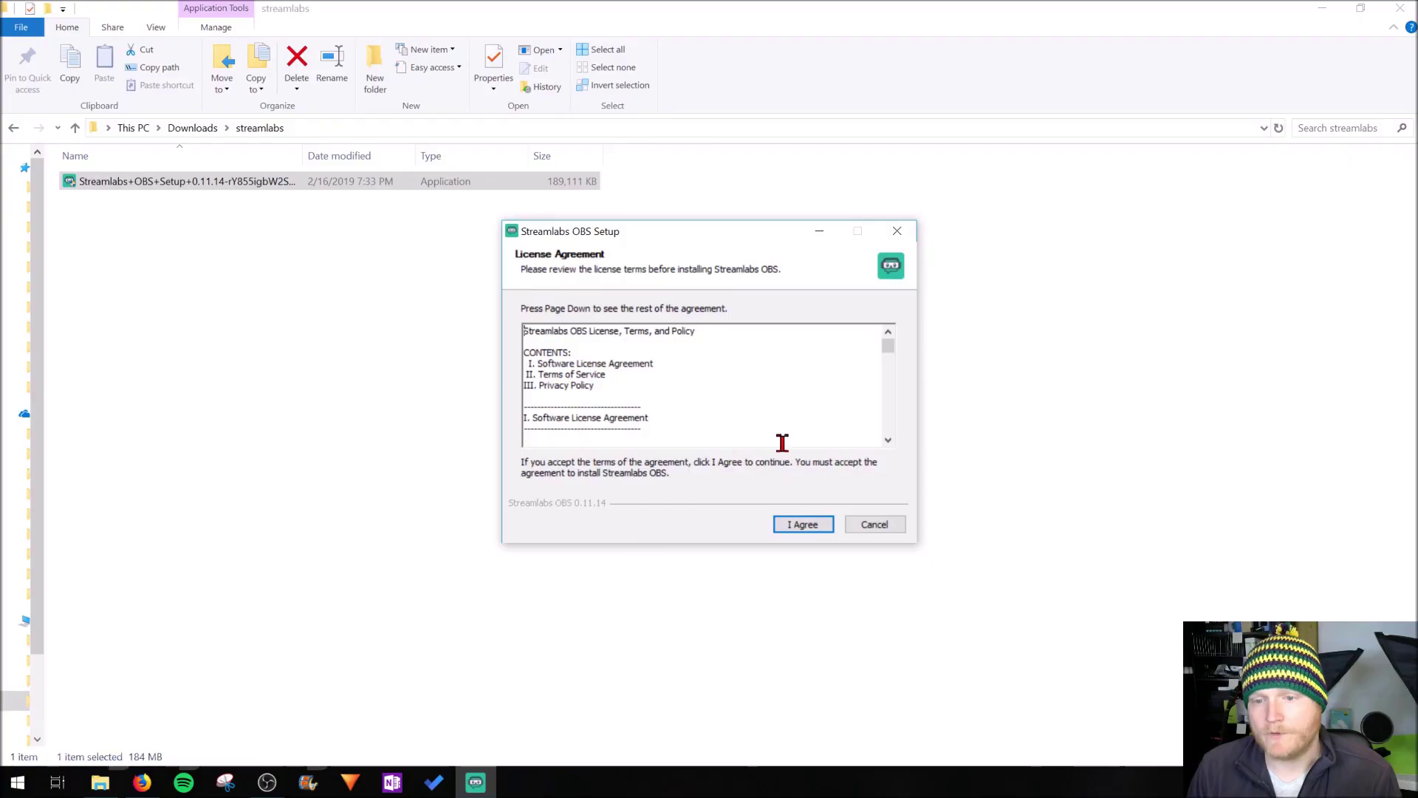
Accept the licence, install Streamlabs OBS to C:\Program Files\Streamlabs OBS, and launch it
{"action": "left_click", "coordinate": [816, 528]}
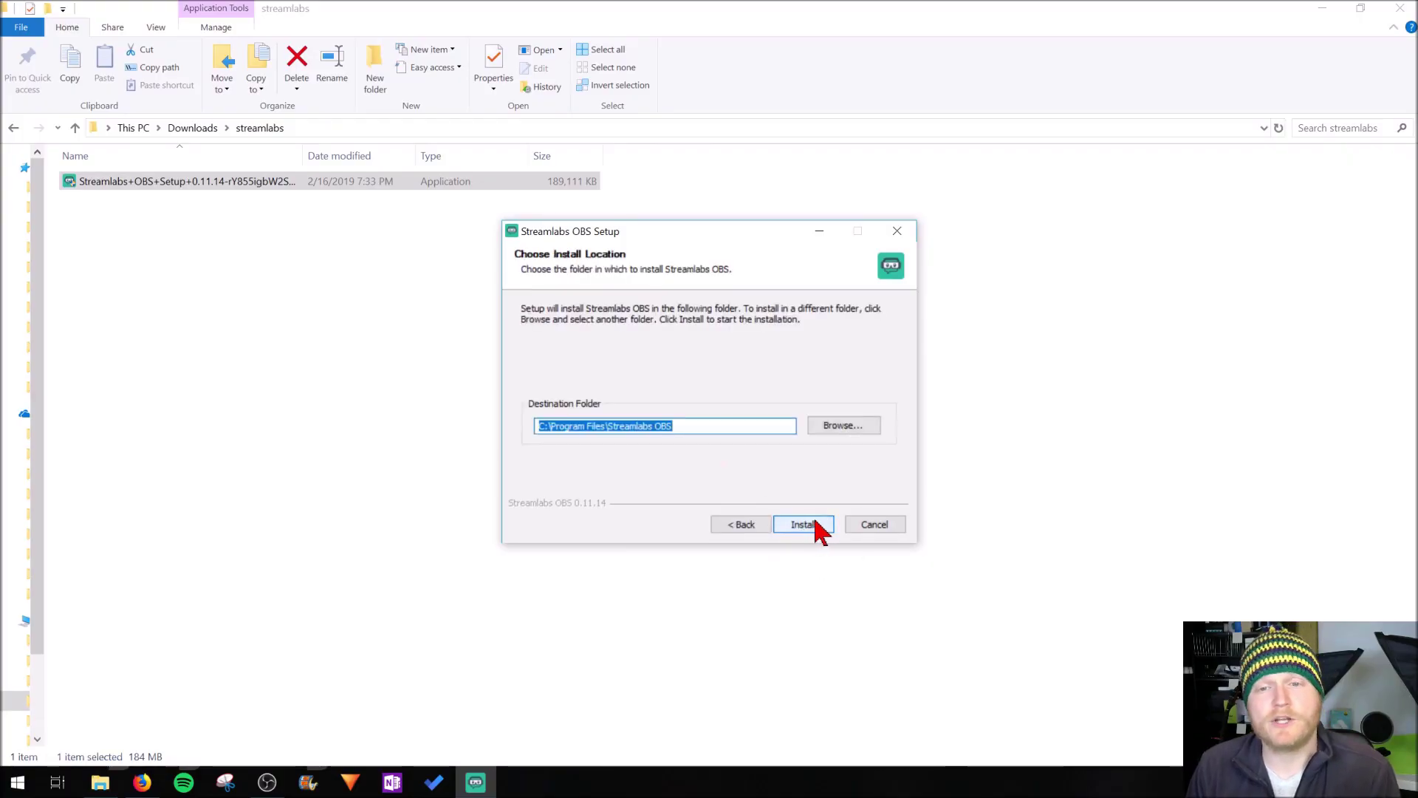
{"action": "left_click", "coordinate": [818, 528]}
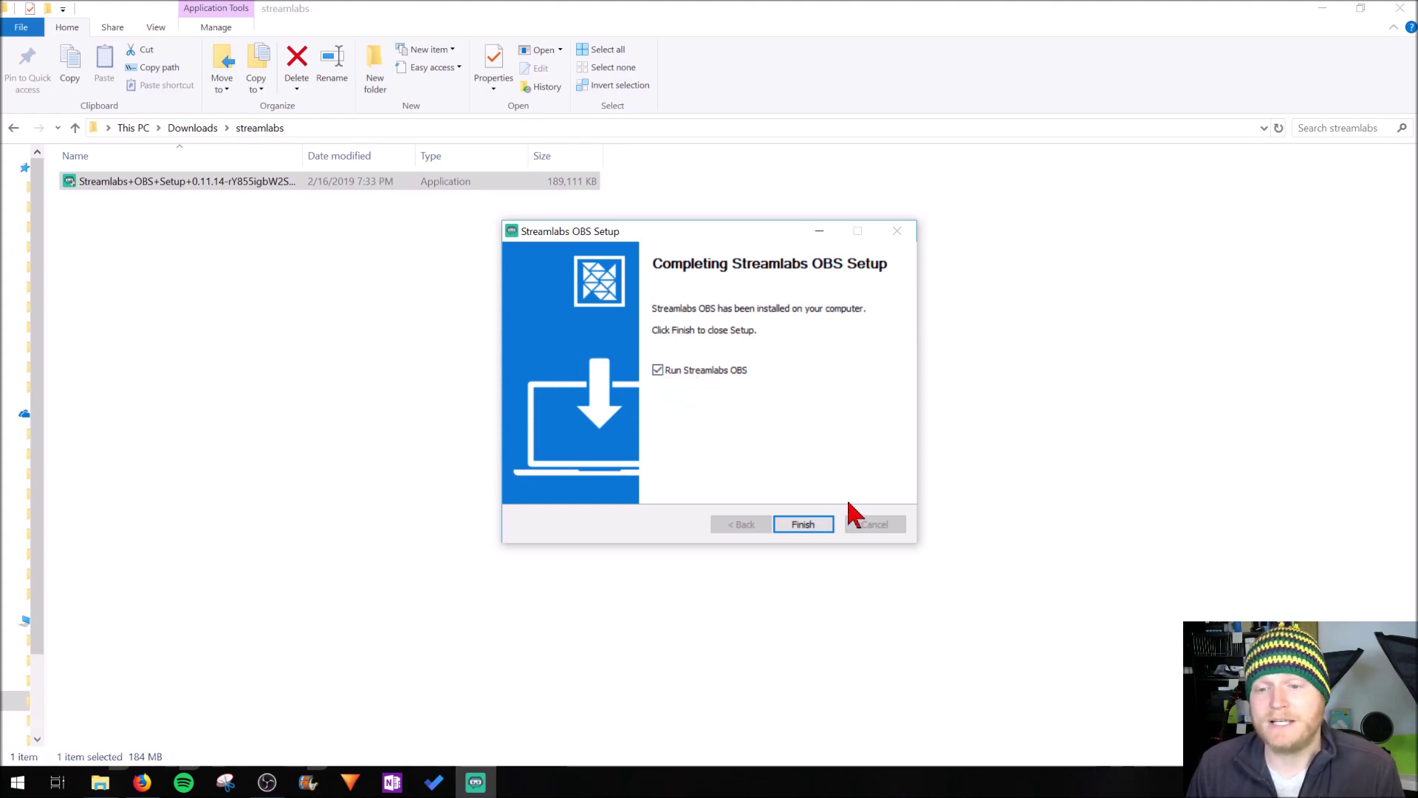
{"action": "left_click", "coordinate": [803, 524]}
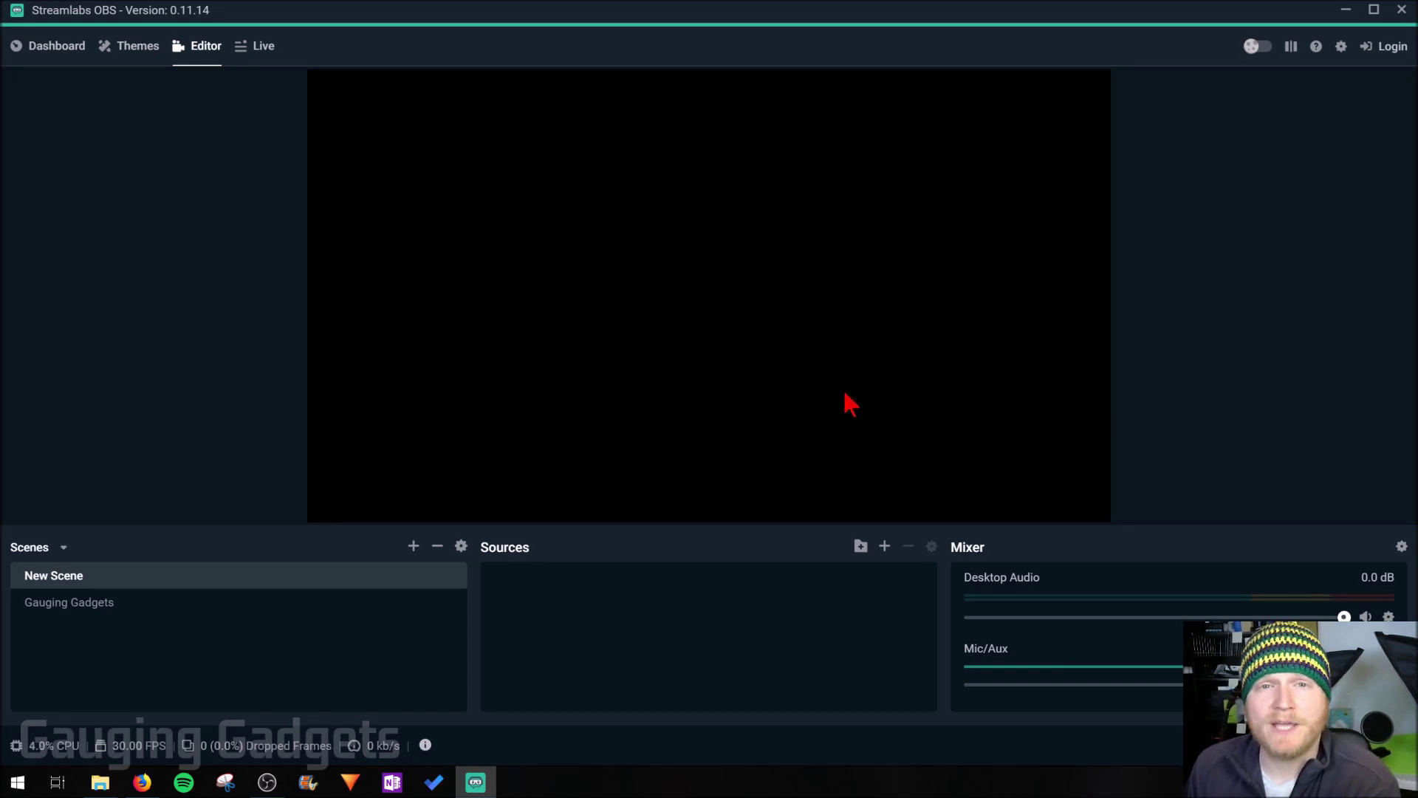
Log in with YouTube through Google and allow Streamlabs access to the account
{"action": "left_click", "coordinate": [1393, 47]}
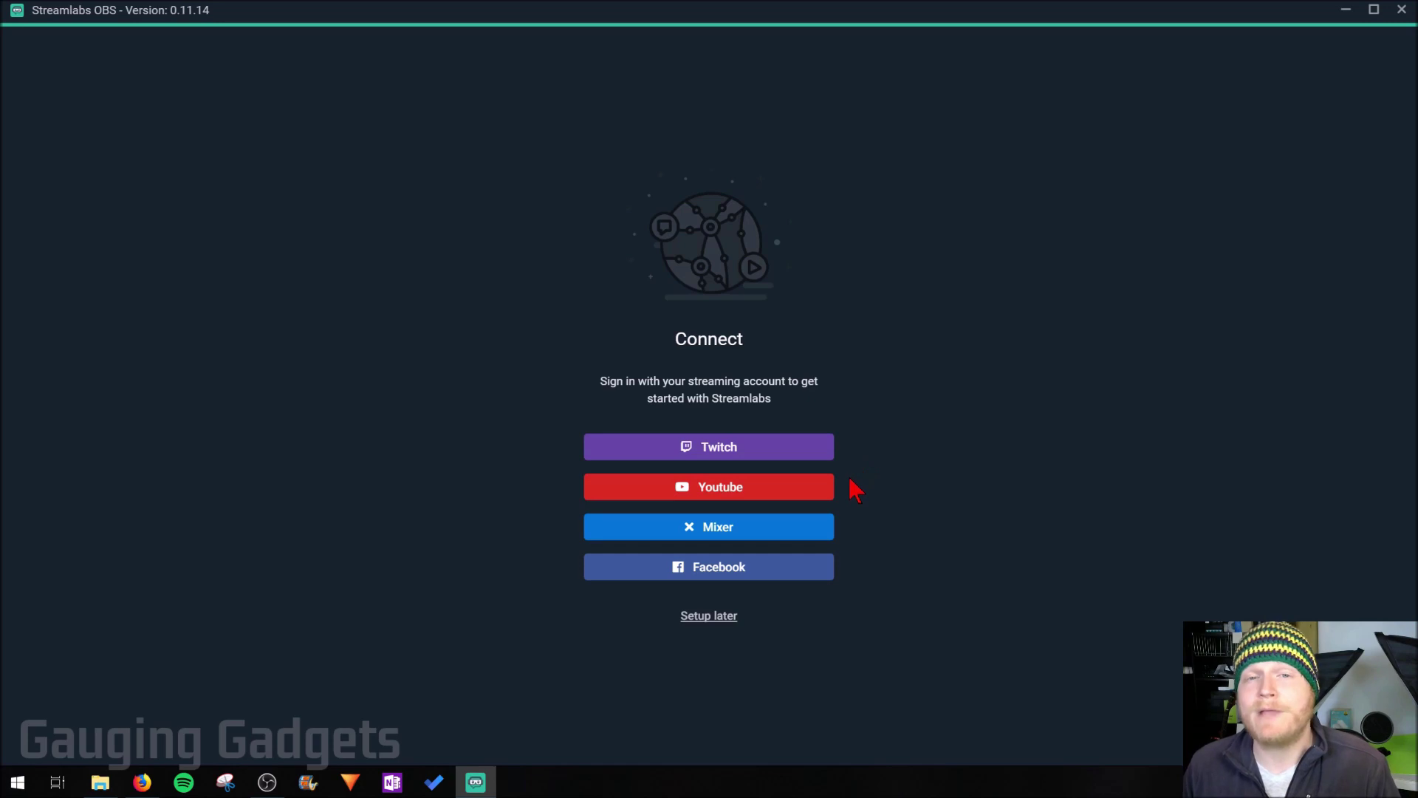
{"action": "left_click", "coordinate": [765, 489]}
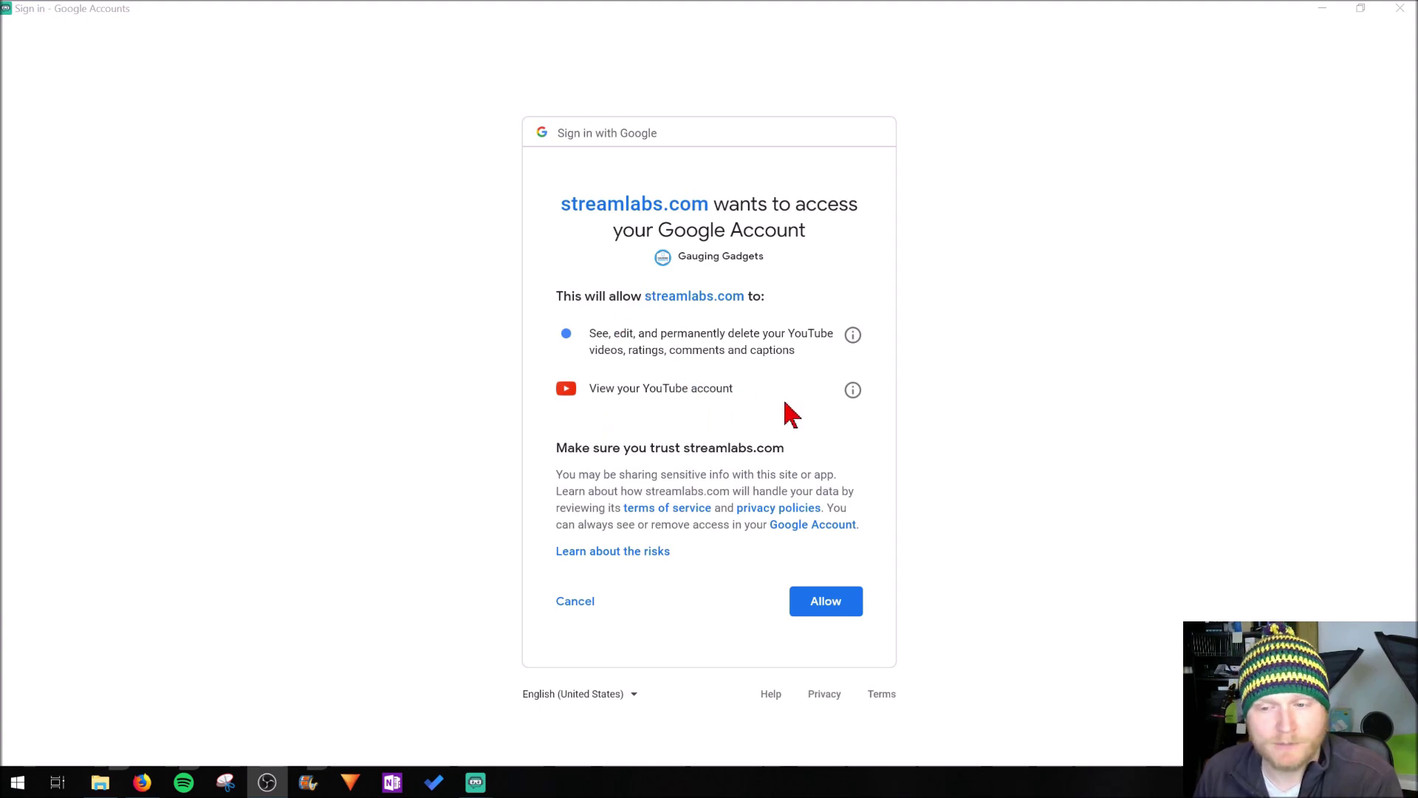
{"action": "left_click", "coordinate": [825, 612]}
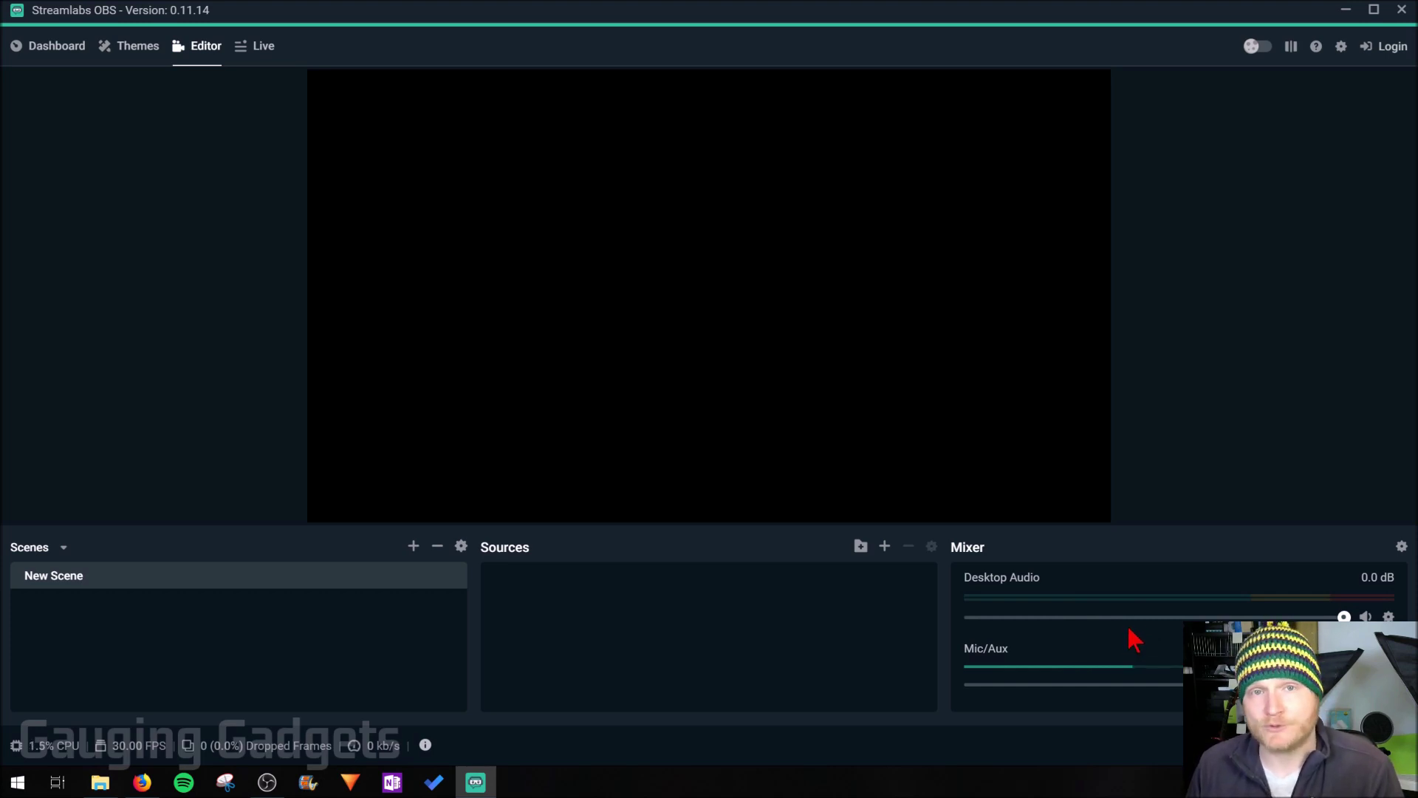
Add a scene named 'Gauging Gadgets'
{"action": "left_click", "coordinate": [414, 546]}
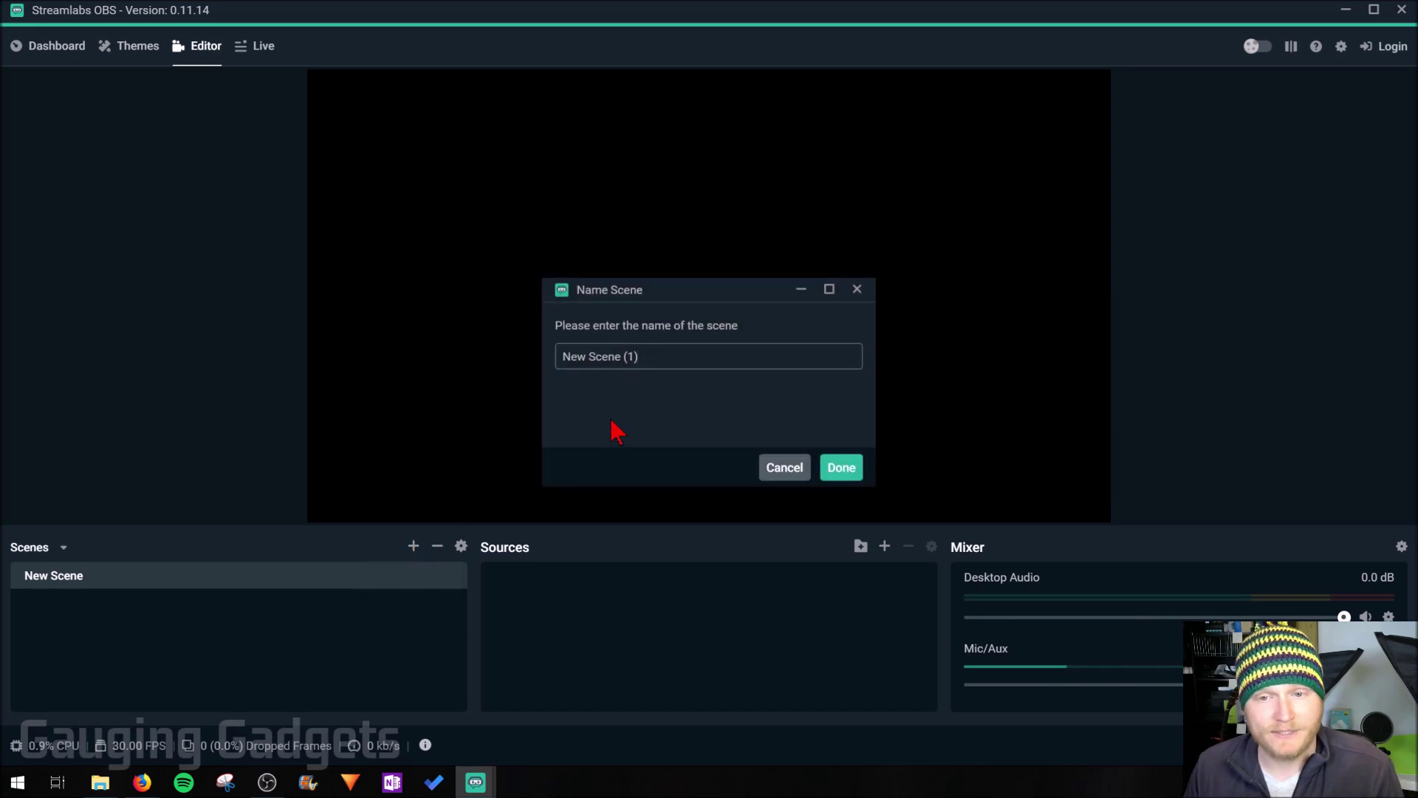
{"action": "type", "text": "Gauging G"}
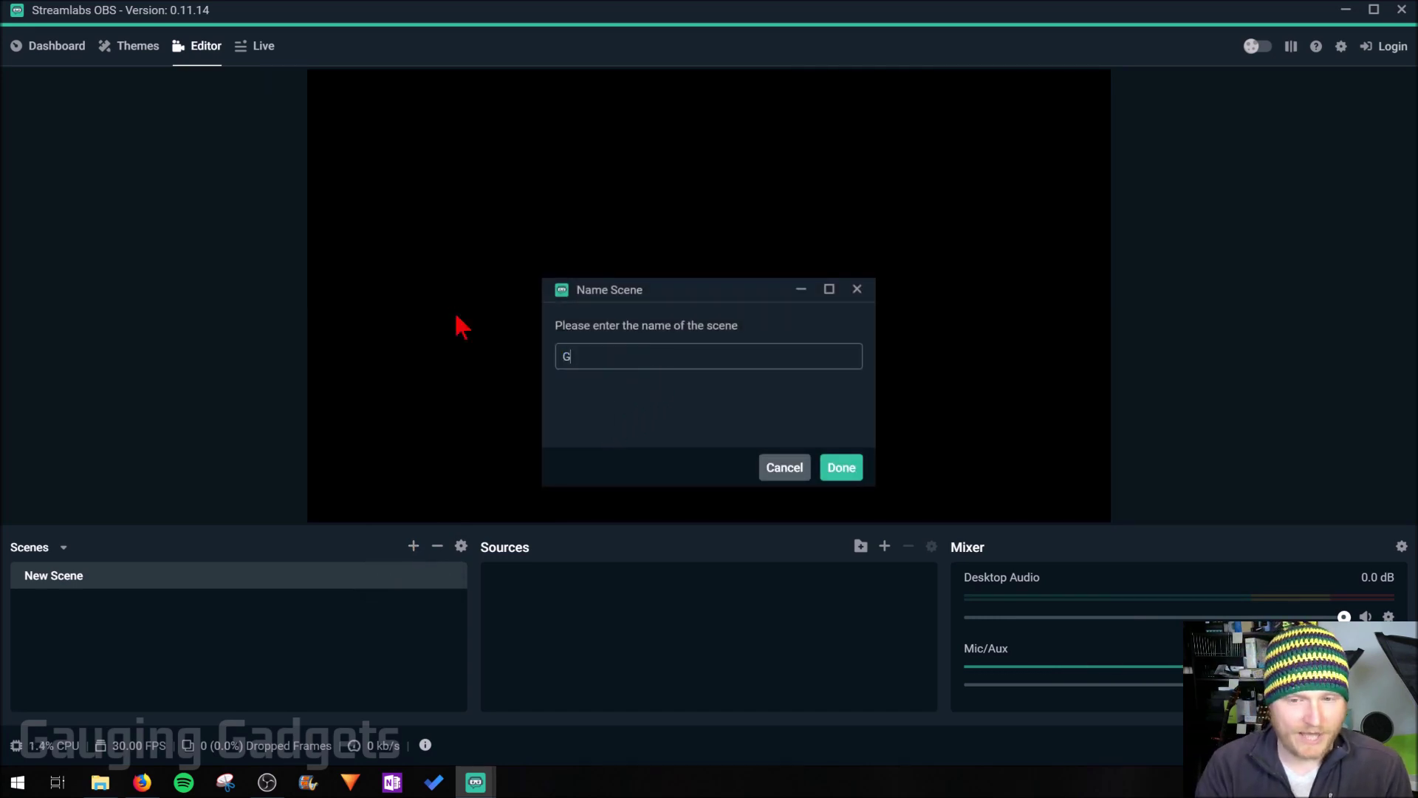
{"action": "type", "text": "adgets"}
{"action": "key", "text": "Return"}
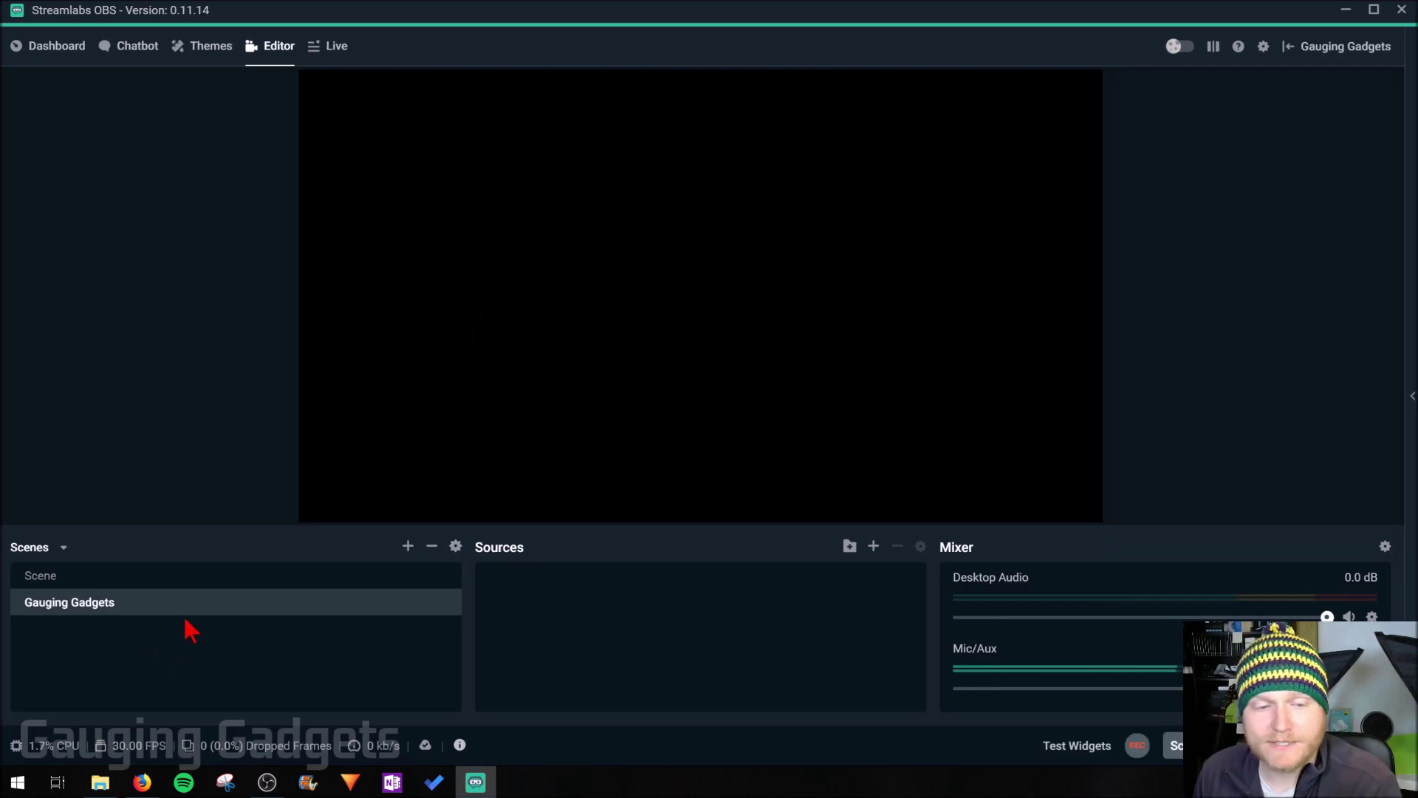
Choose Display Capture as the new source type and proceed to naming it
{"action": "left_click", "coordinate": [874, 547]}
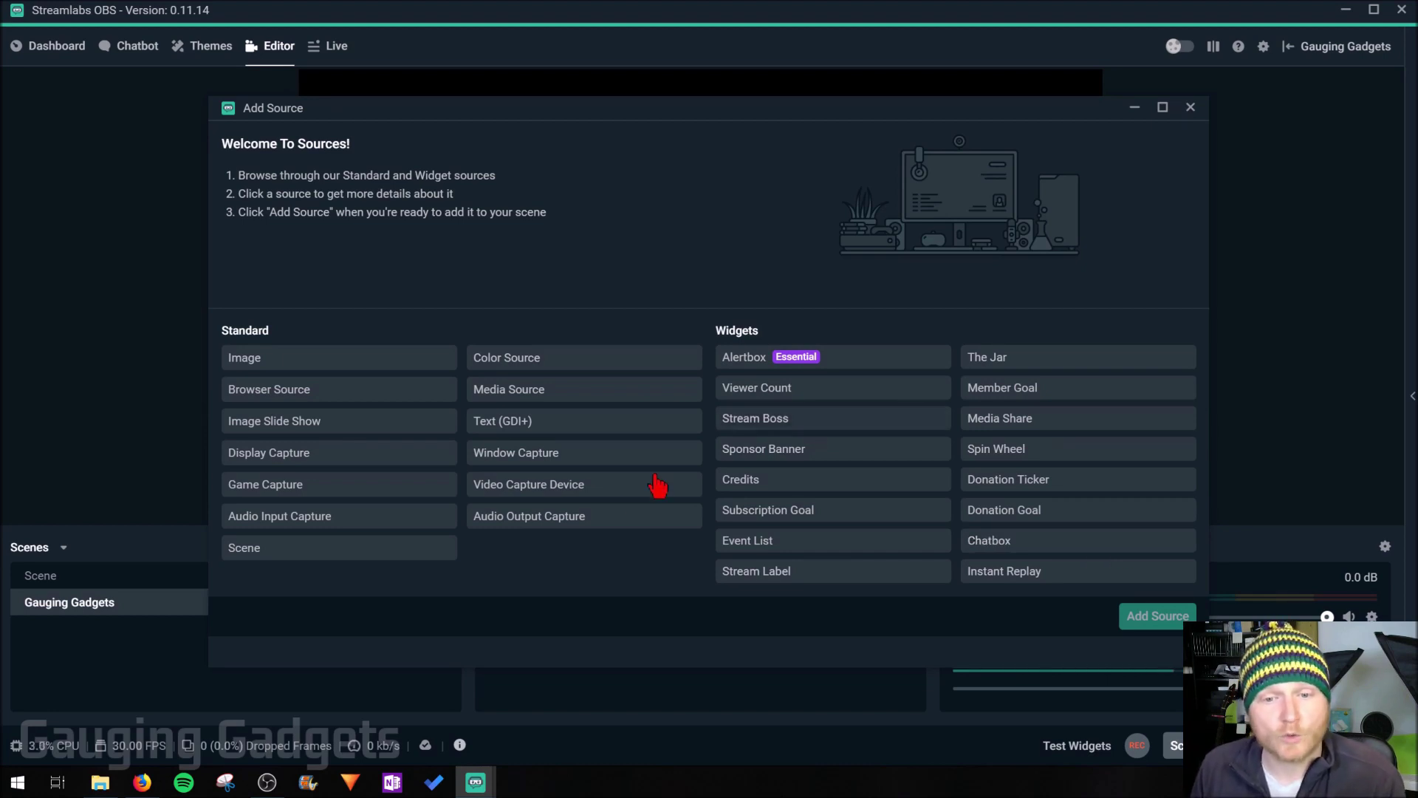
{"action": "left_click", "coordinate": [350, 454]}
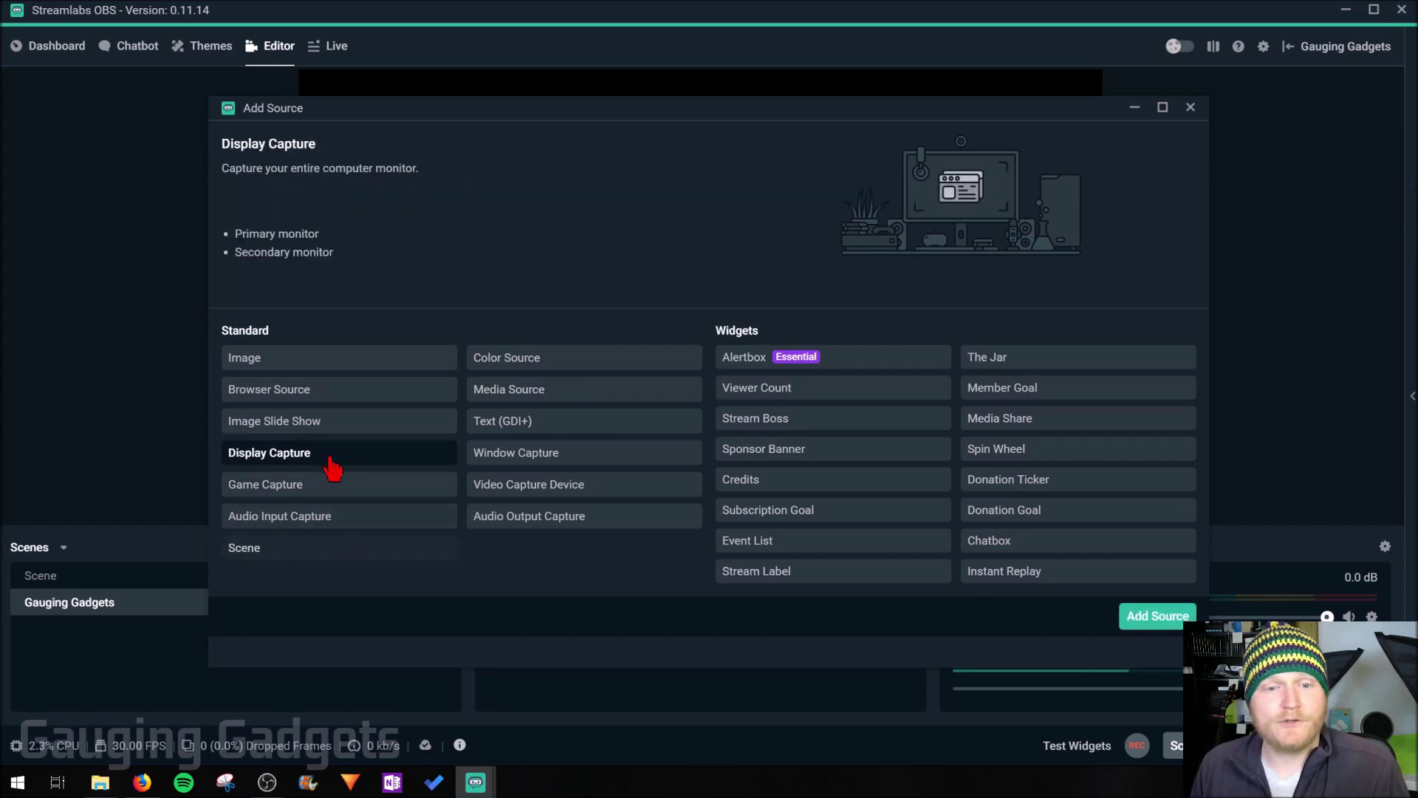
{"action": "left_click", "coordinate": [1146, 613]}
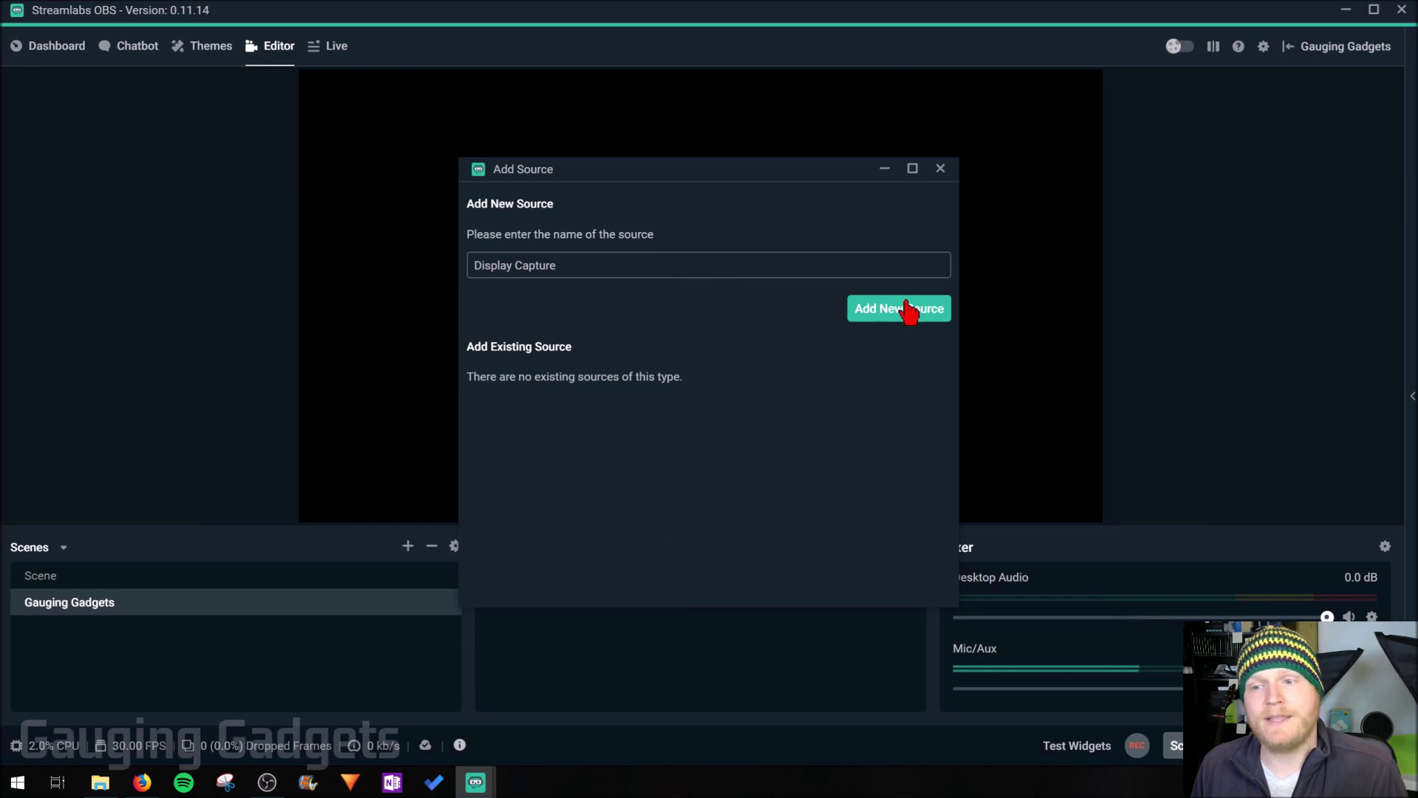
Create the Display Capture source capturing Display 0 at 2560x1440
{"action": "left_click", "coordinate": [908, 310]}
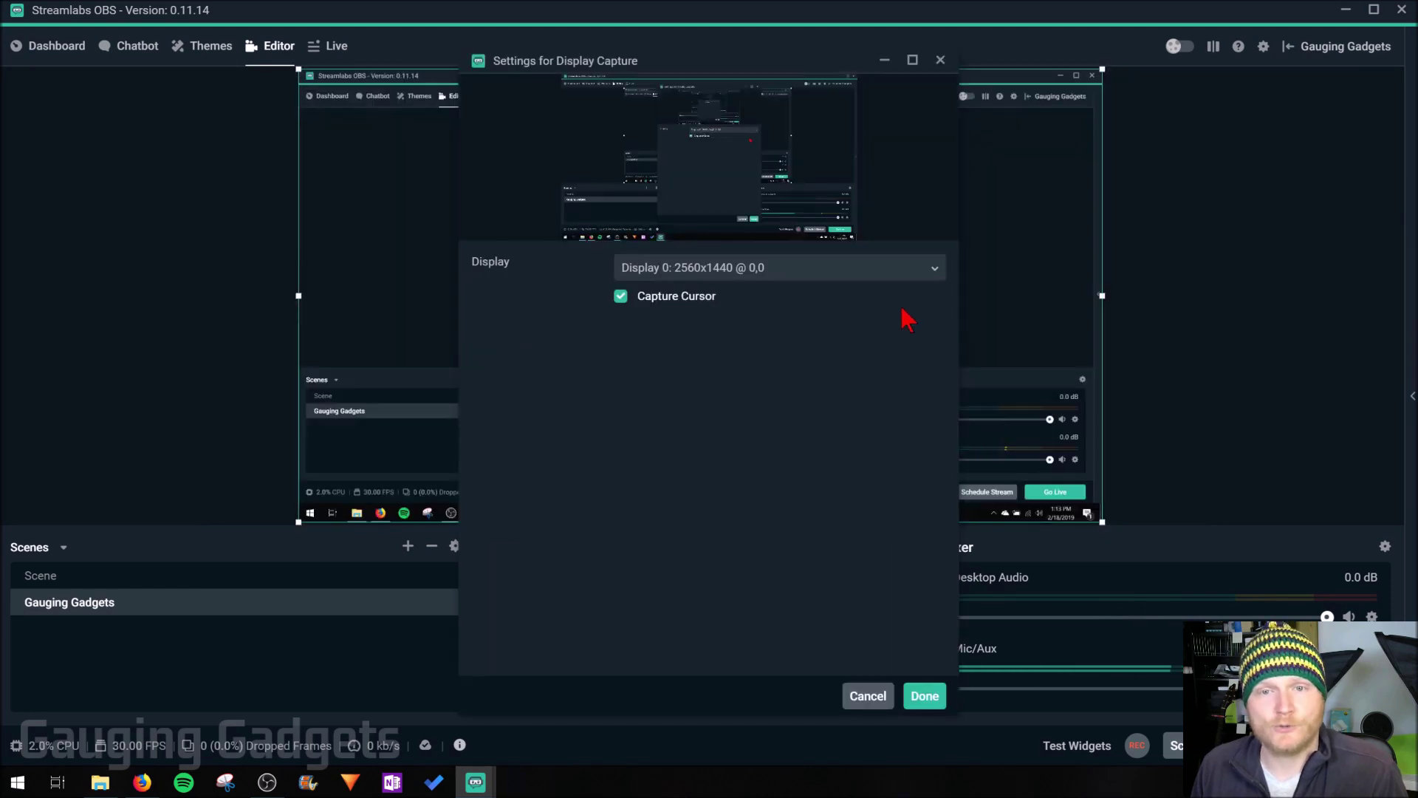
{"action": "left_click", "coordinate": [778, 280]}
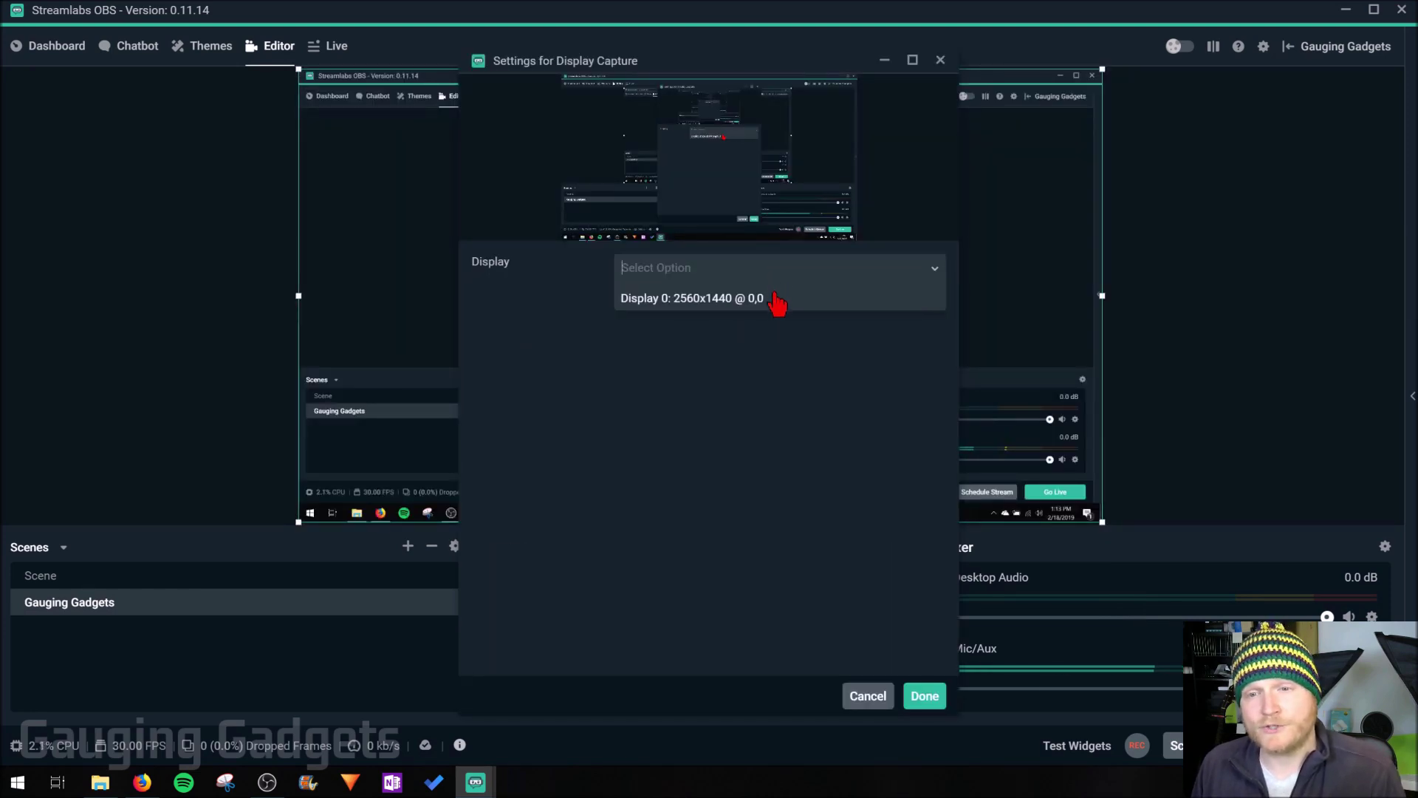
{"action": "left_click", "coordinate": [774, 303]}
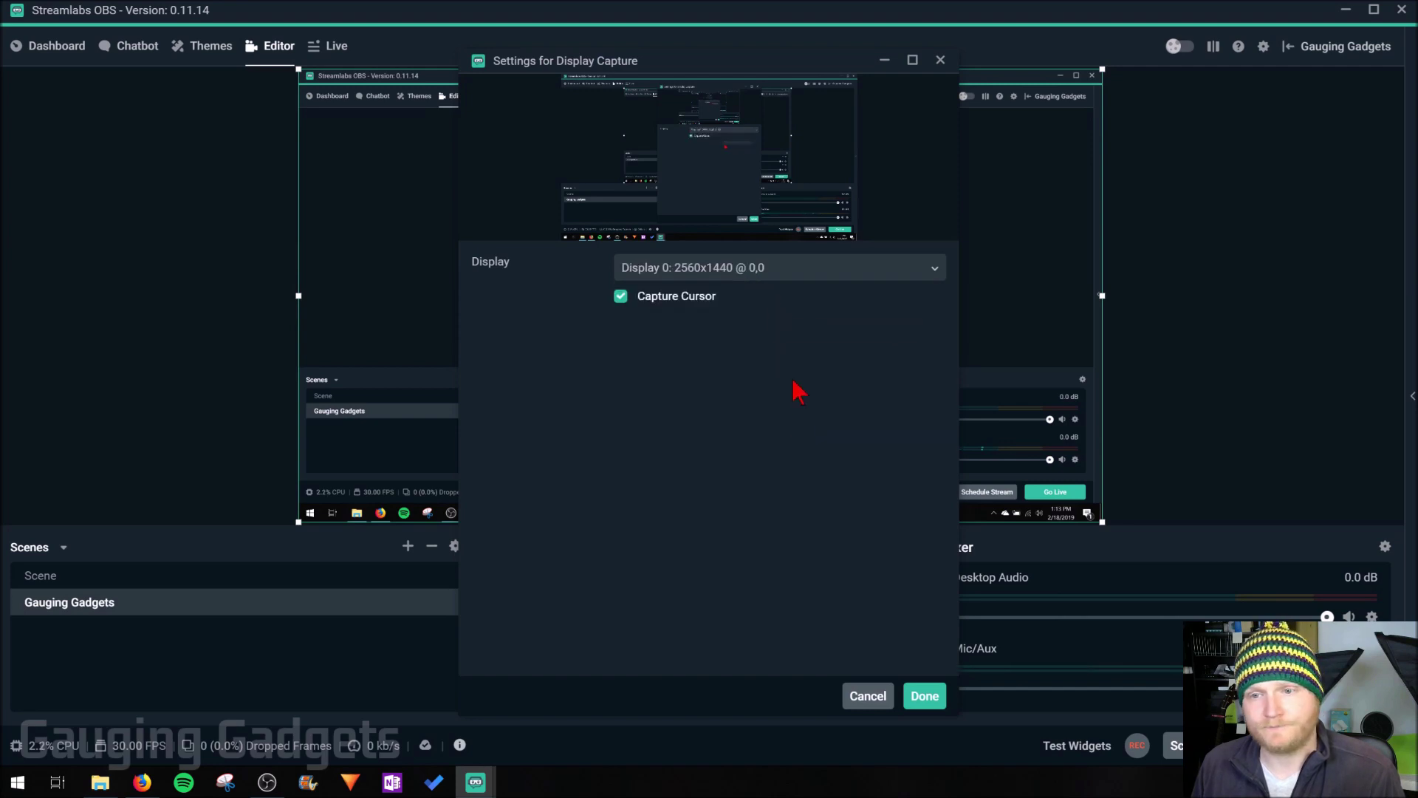
{"action": "left_click", "coordinate": [924, 696]}
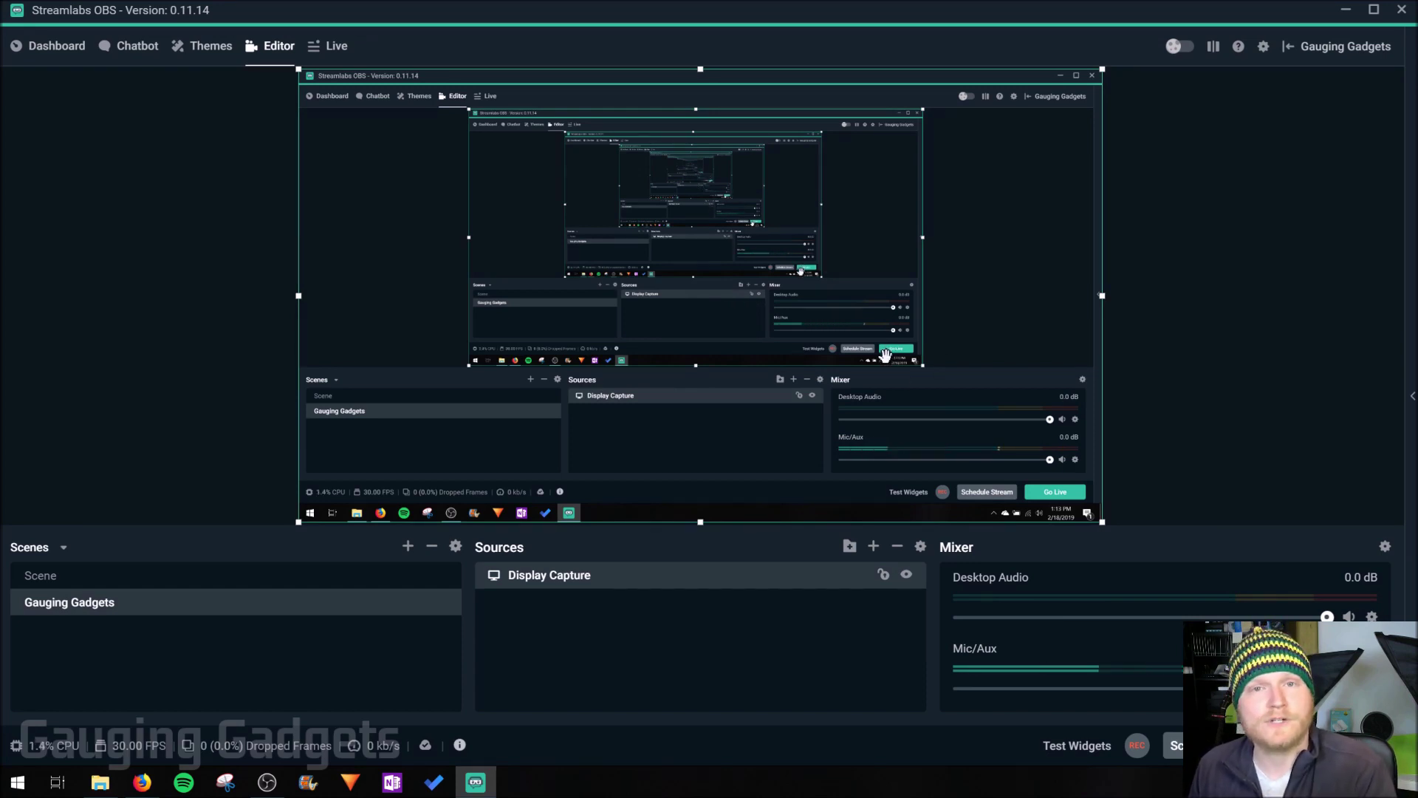
{"action": "left_click", "coordinate": [874, 548]}
Add a Video Capture Device source using the Integrated Webcam at 1280x720
{"action": "left_click", "coordinate": [594, 486]}
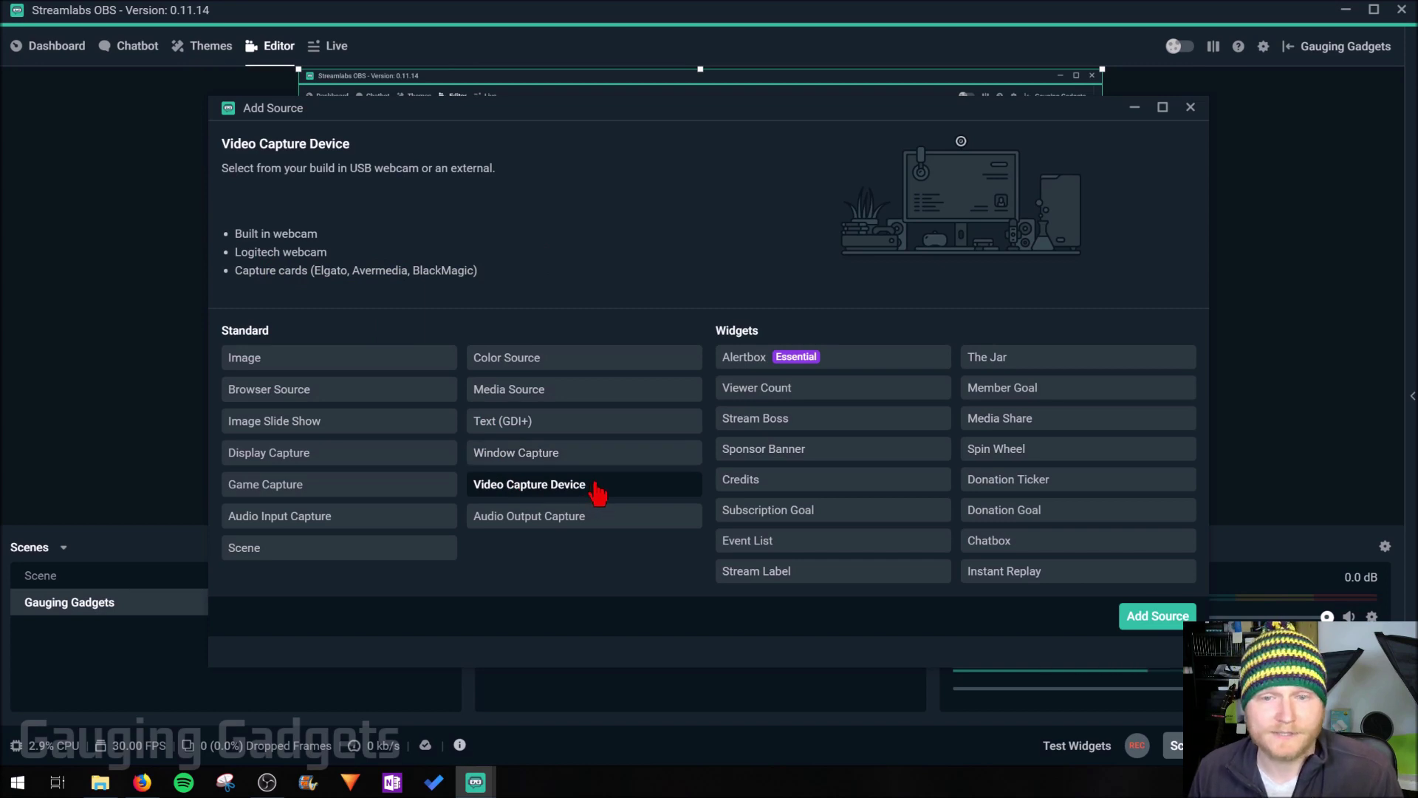
{"action": "left_click", "coordinate": [1158, 618]}
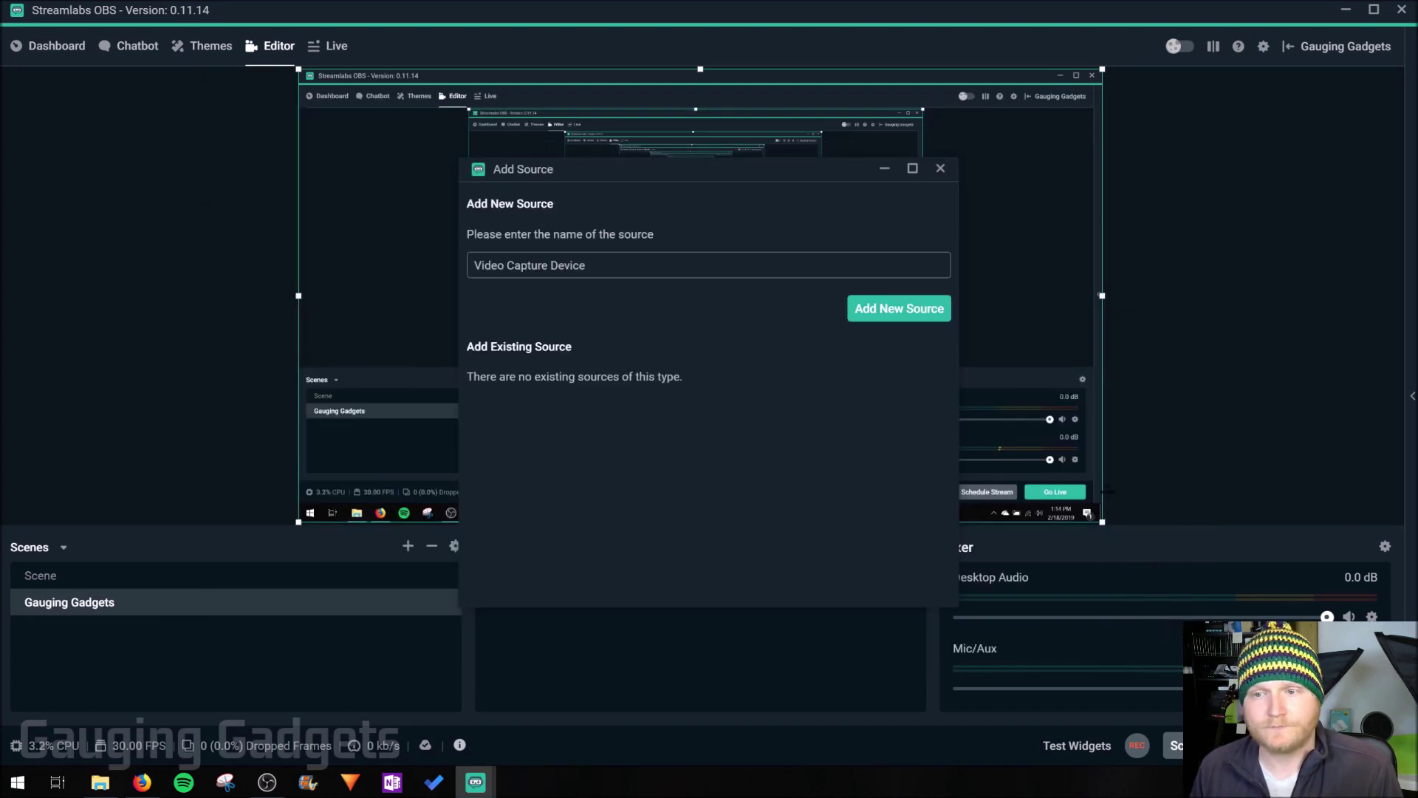
{"action": "left_click", "coordinate": [906, 316]}
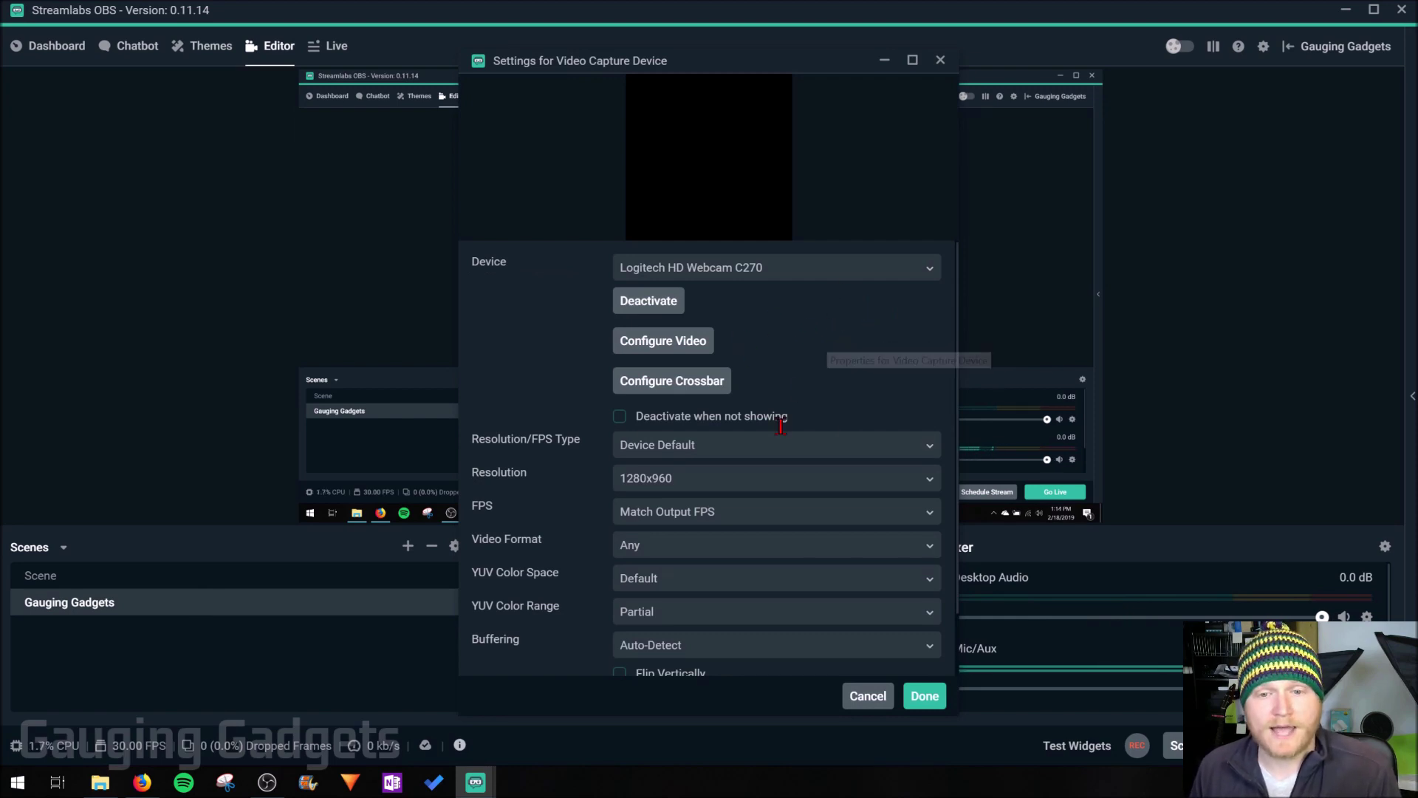
{"action": "scroll", "coordinate": [735, 491], "scroll_direction": "down", "scroll_amount": 1}
{"action": "scroll", "coordinate": [731, 502], "scroll_direction": "down", "scroll_amount": 3}
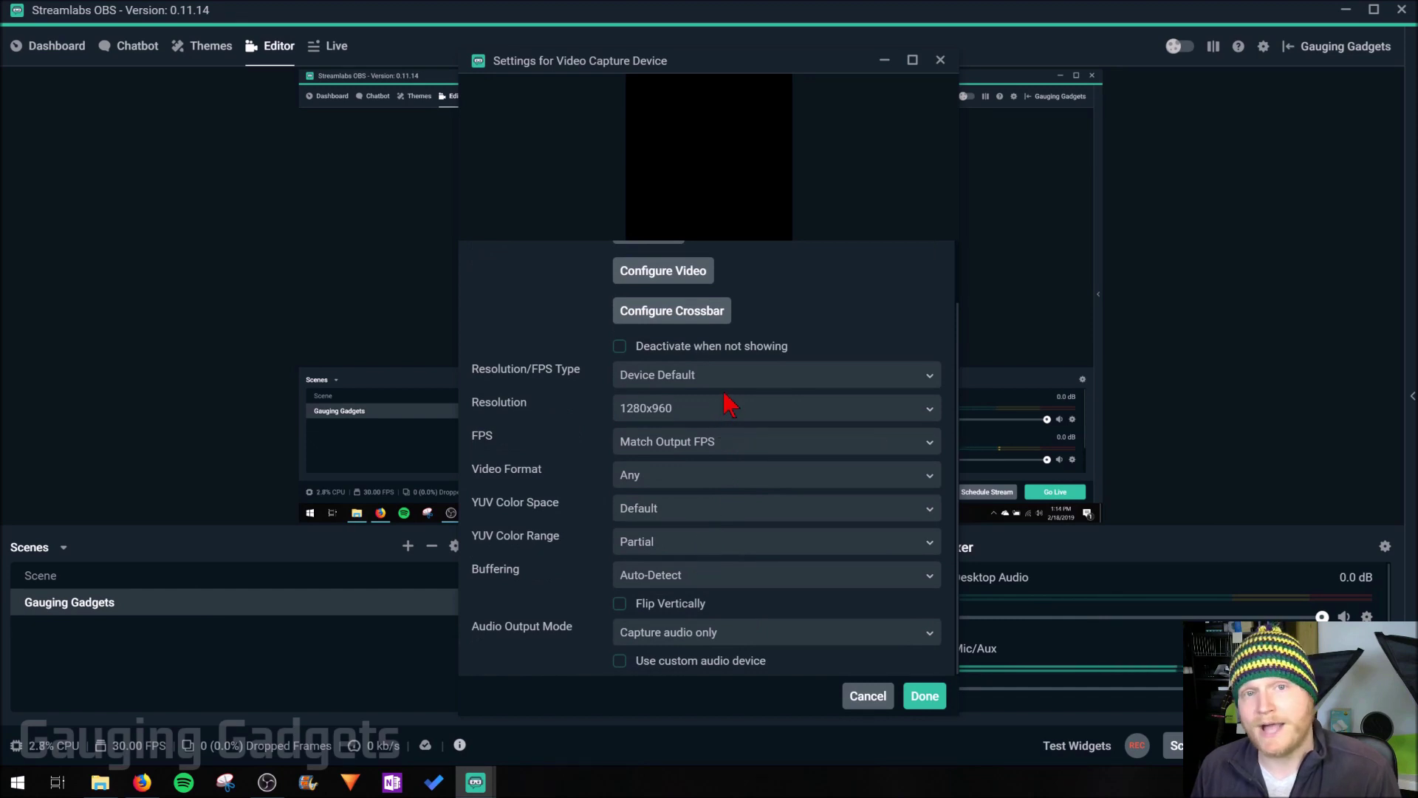
{"action": "scroll", "coordinate": [746, 508], "scroll_direction": "up", "scroll_amount": 5}
{"action": "left_click", "coordinate": [774, 272]}
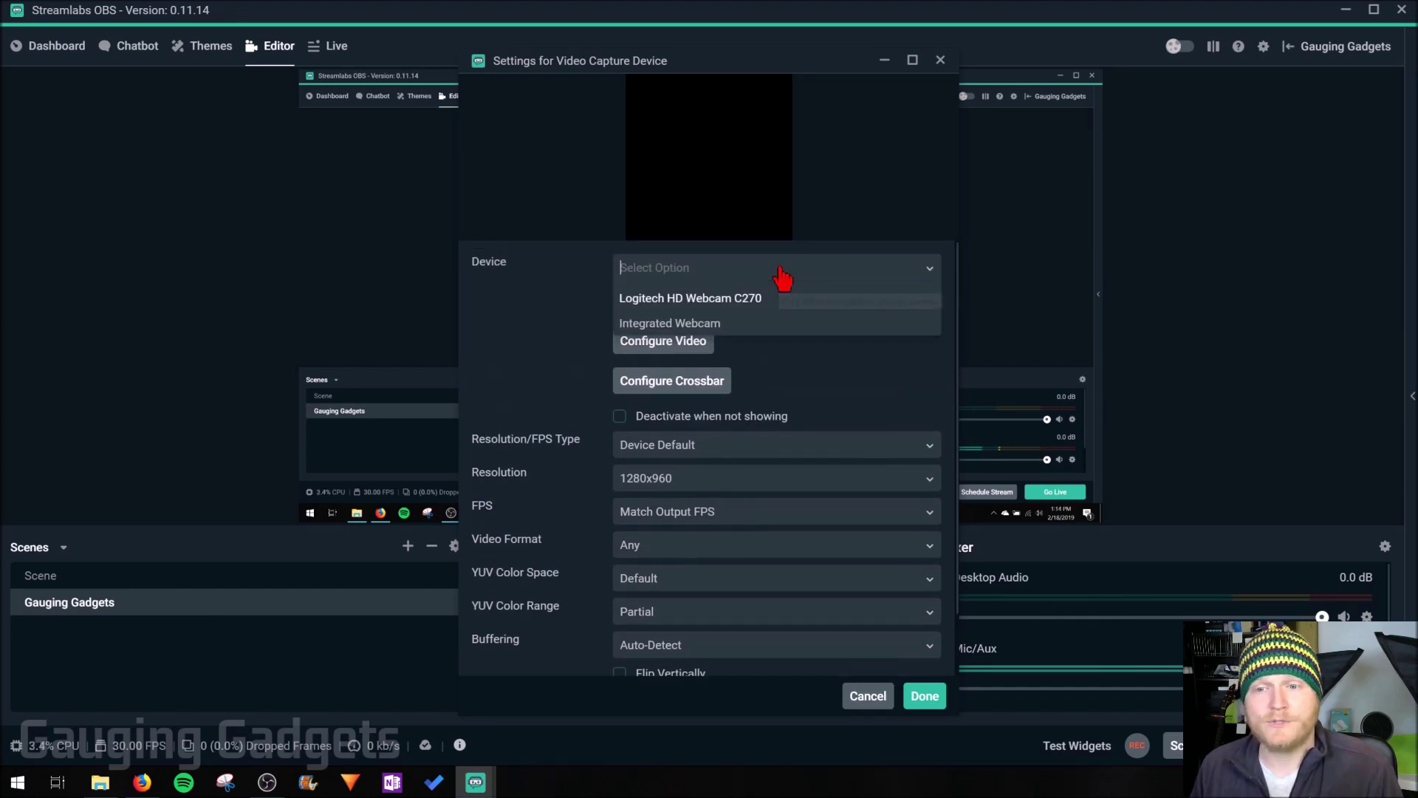
{"action": "left_click", "coordinate": [753, 325]}
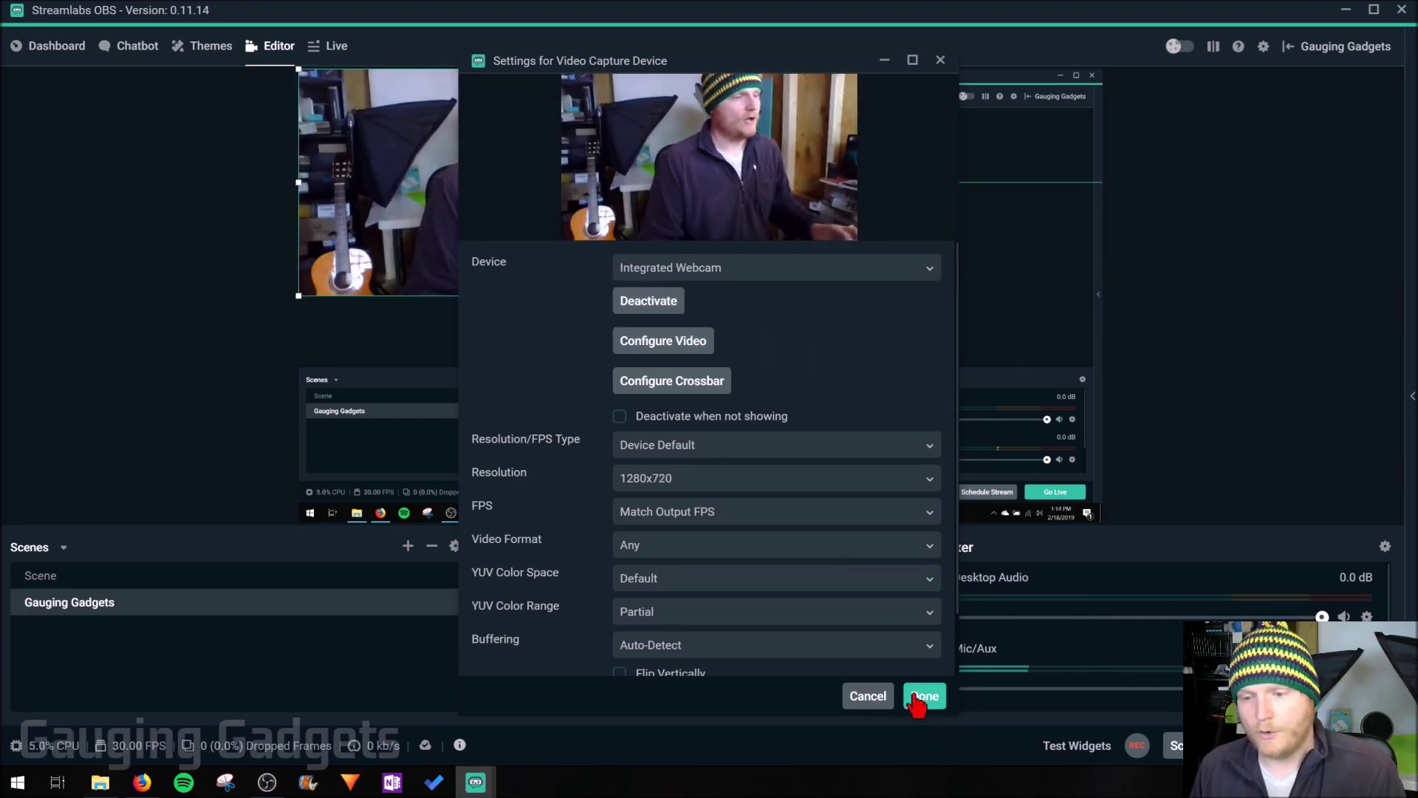
{"action": "left_click", "coordinate": [919, 696]}
Shrink the webcam feed into a small bottom-right overlay above the desktop capture
{"action": "left_click_drag", "start_coordinate": [463, 164], "coordinate": [912, 402]}
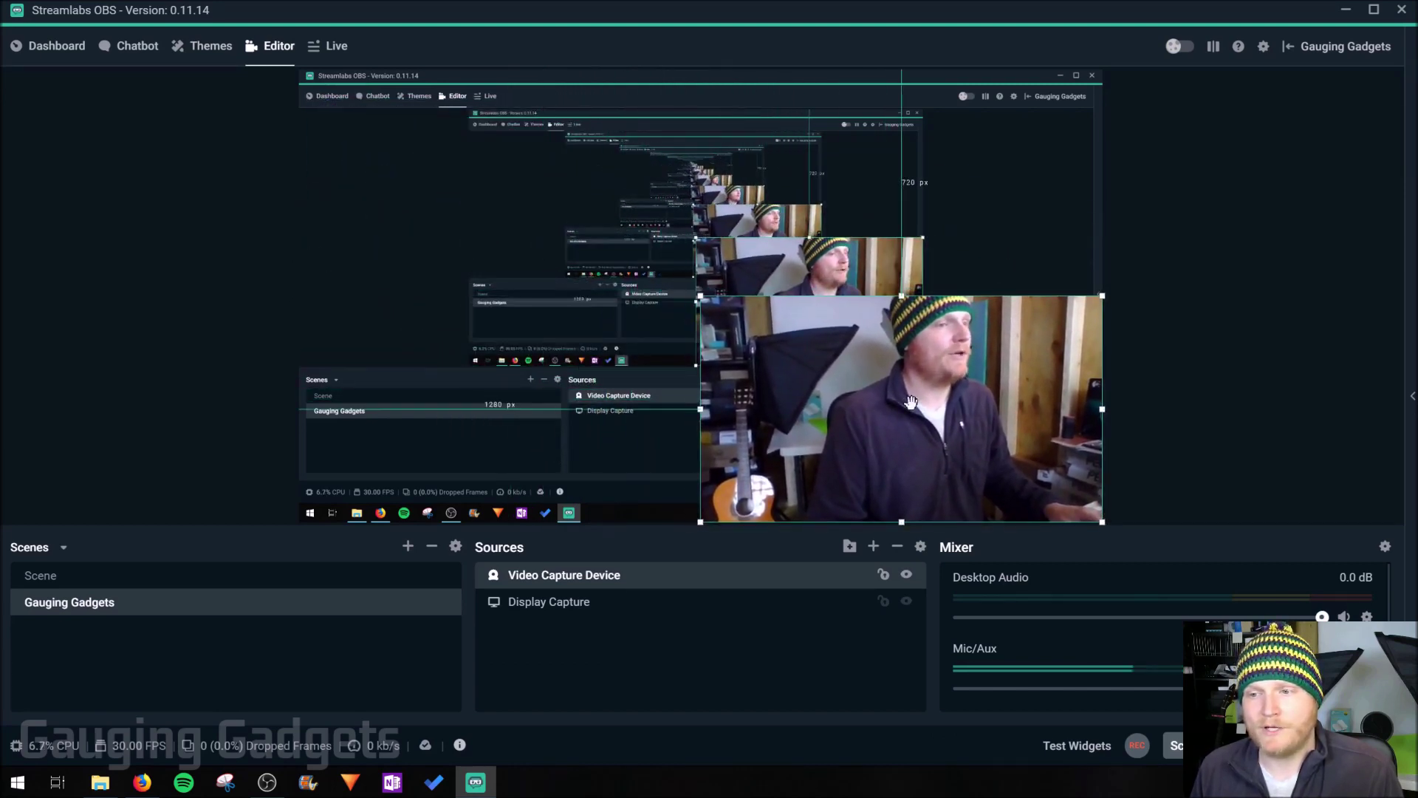
{"action": "left_click_drag", "start_coordinate": [701, 296], "coordinate": [587, 231]}
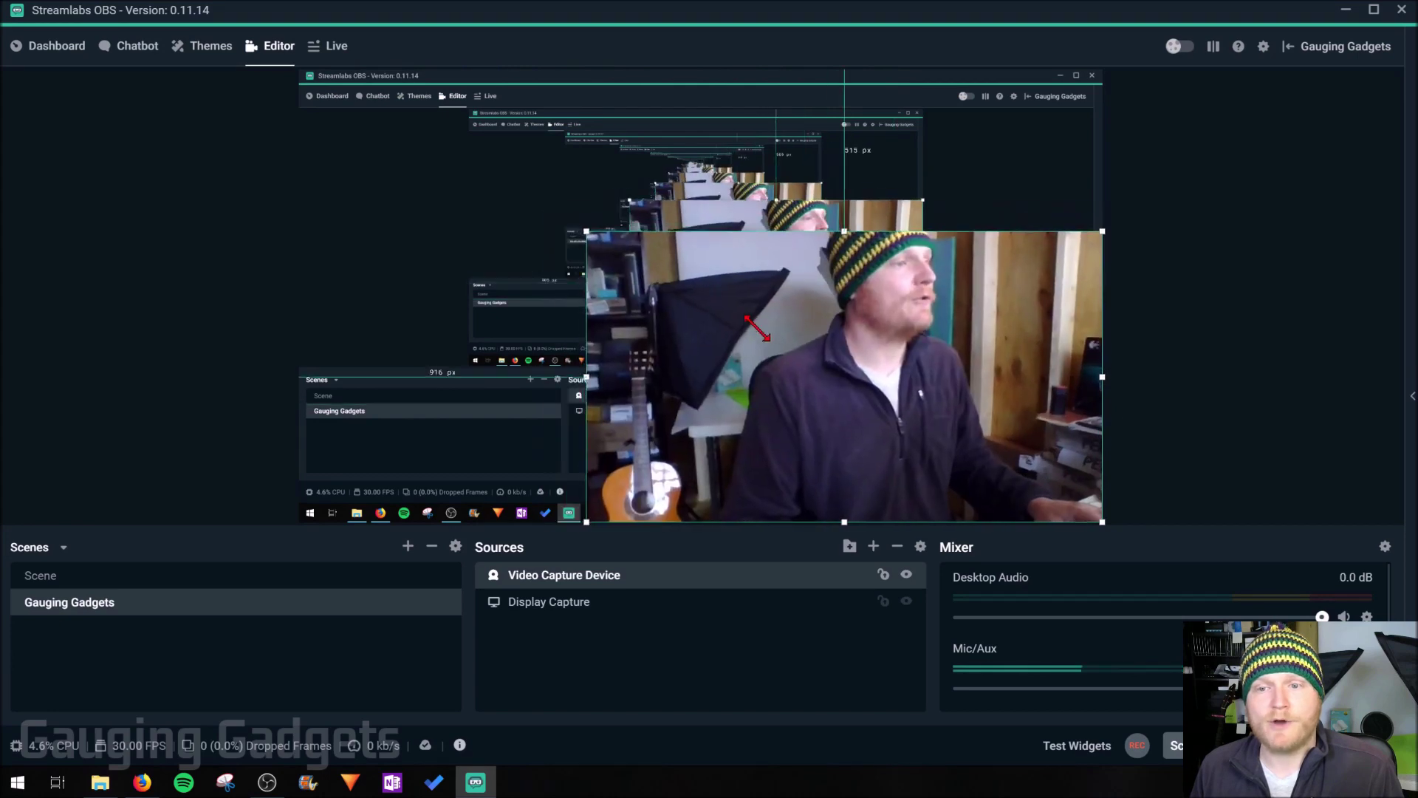
{"action": "left_click_drag", "start_coordinate": [757, 328], "coordinate": [1089, 510]}
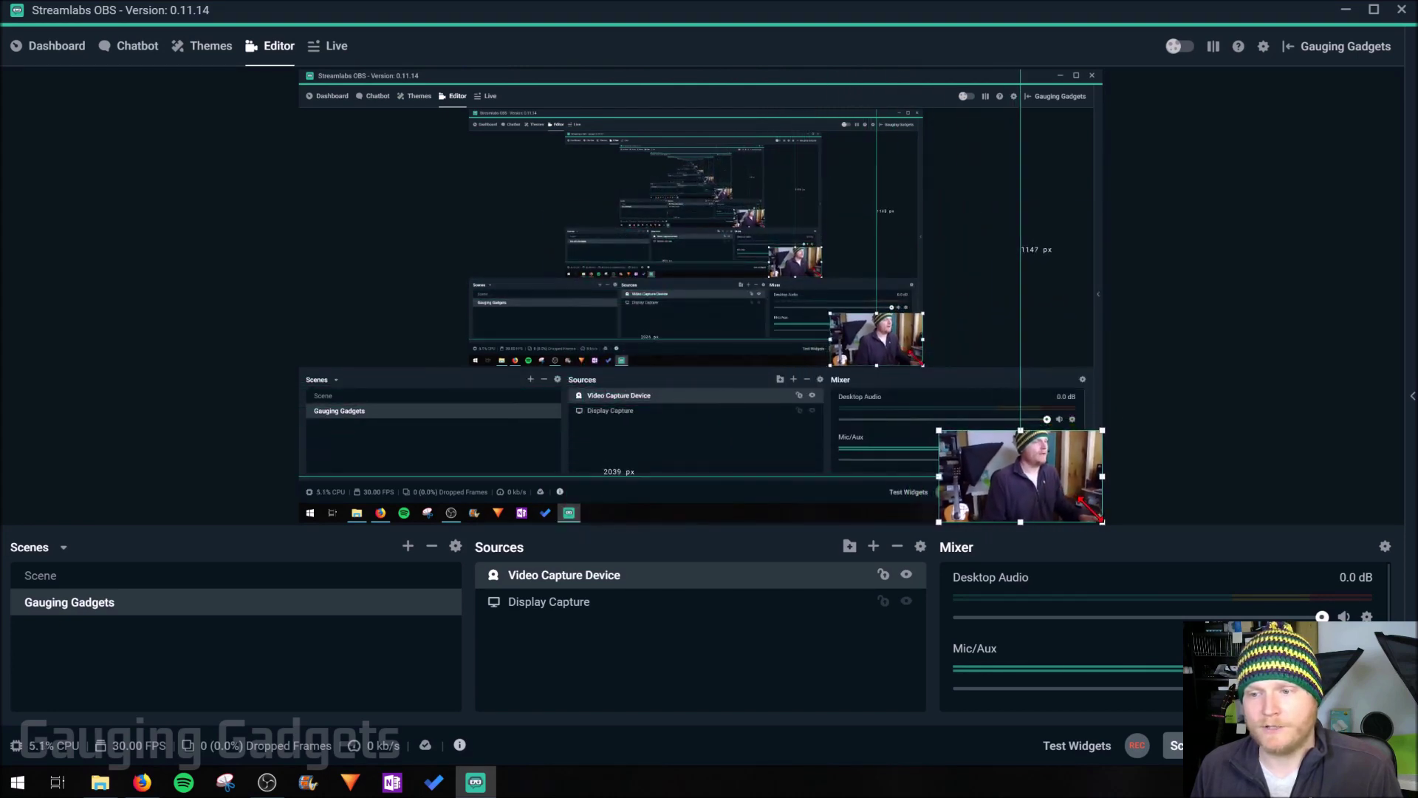
{"action": "left_click", "coordinate": [739, 412]}
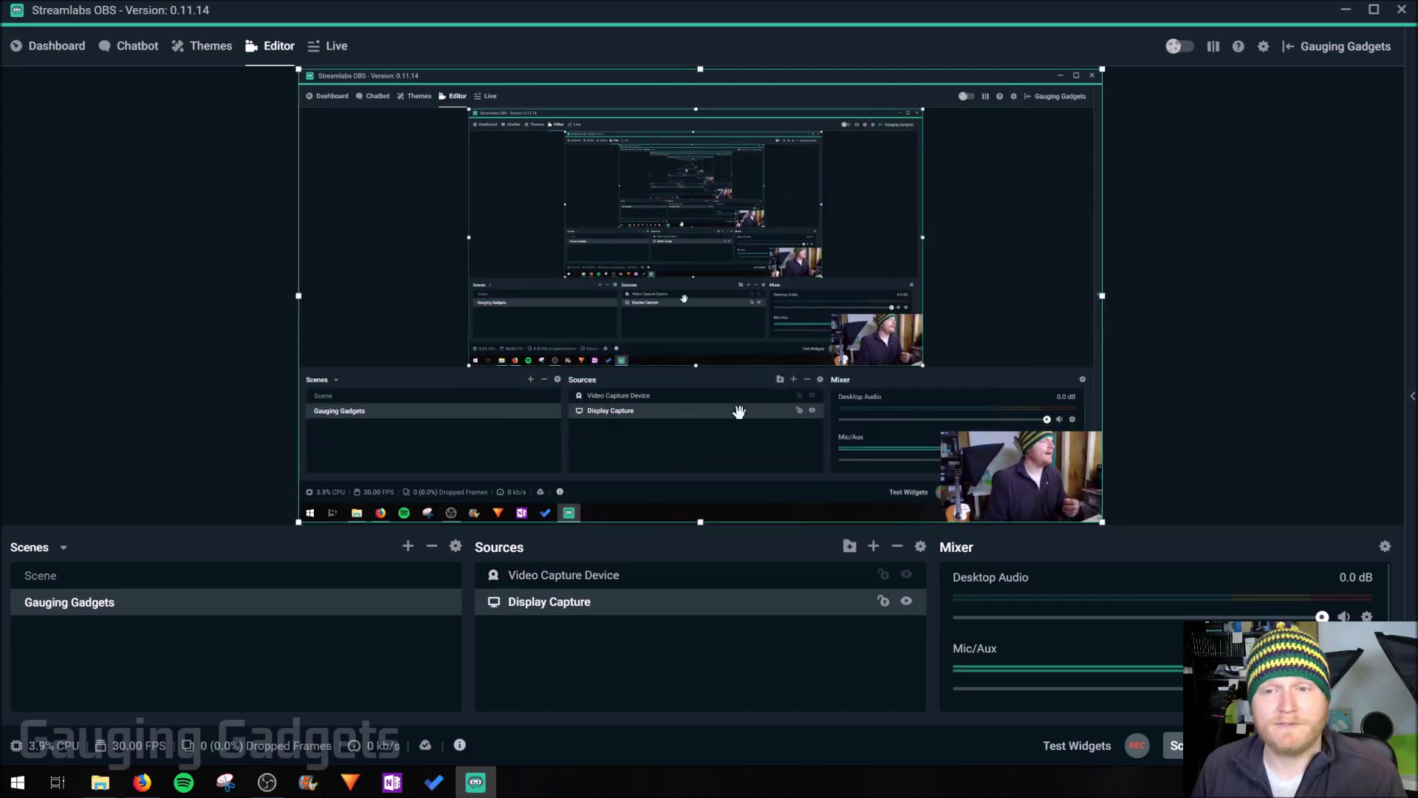
Read the descriptions of Browser Source, Display Capture, Game Capture, Audio Input Capture and Scene
{"action": "left_click", "coordinate": [874, 548]}
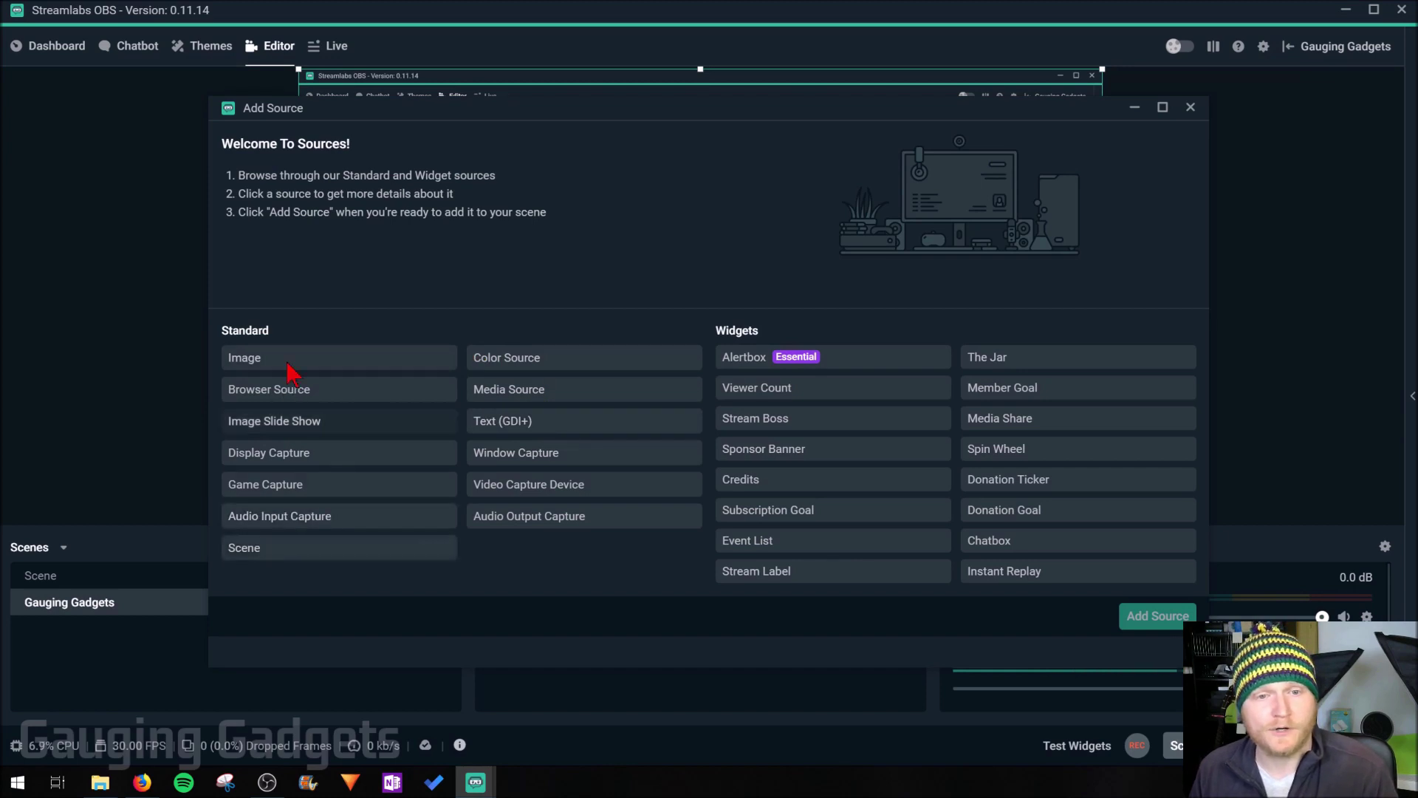
{"action": "left_click", "coordinate": [348, 399]}
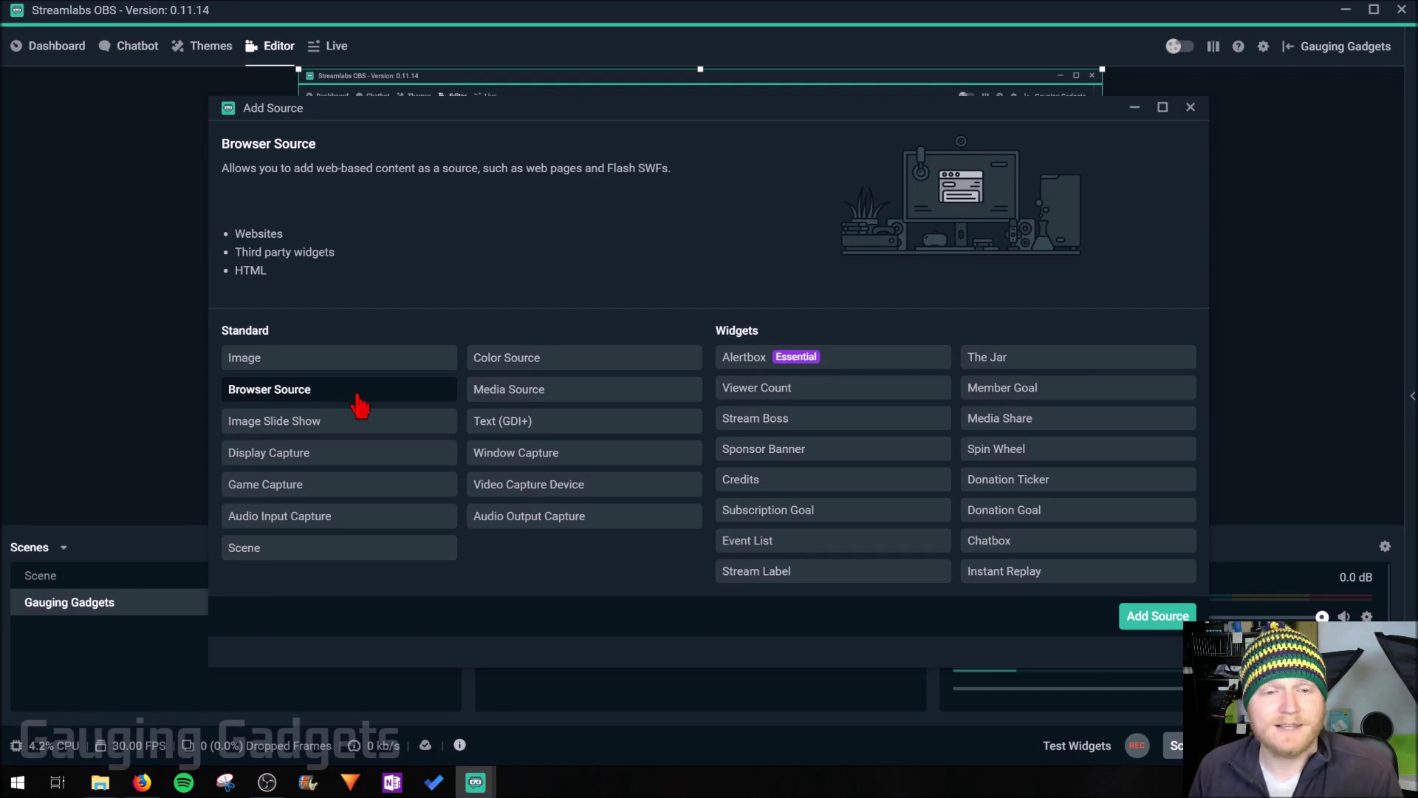
{"action": "left_click", "coordinate": [356, 466]}
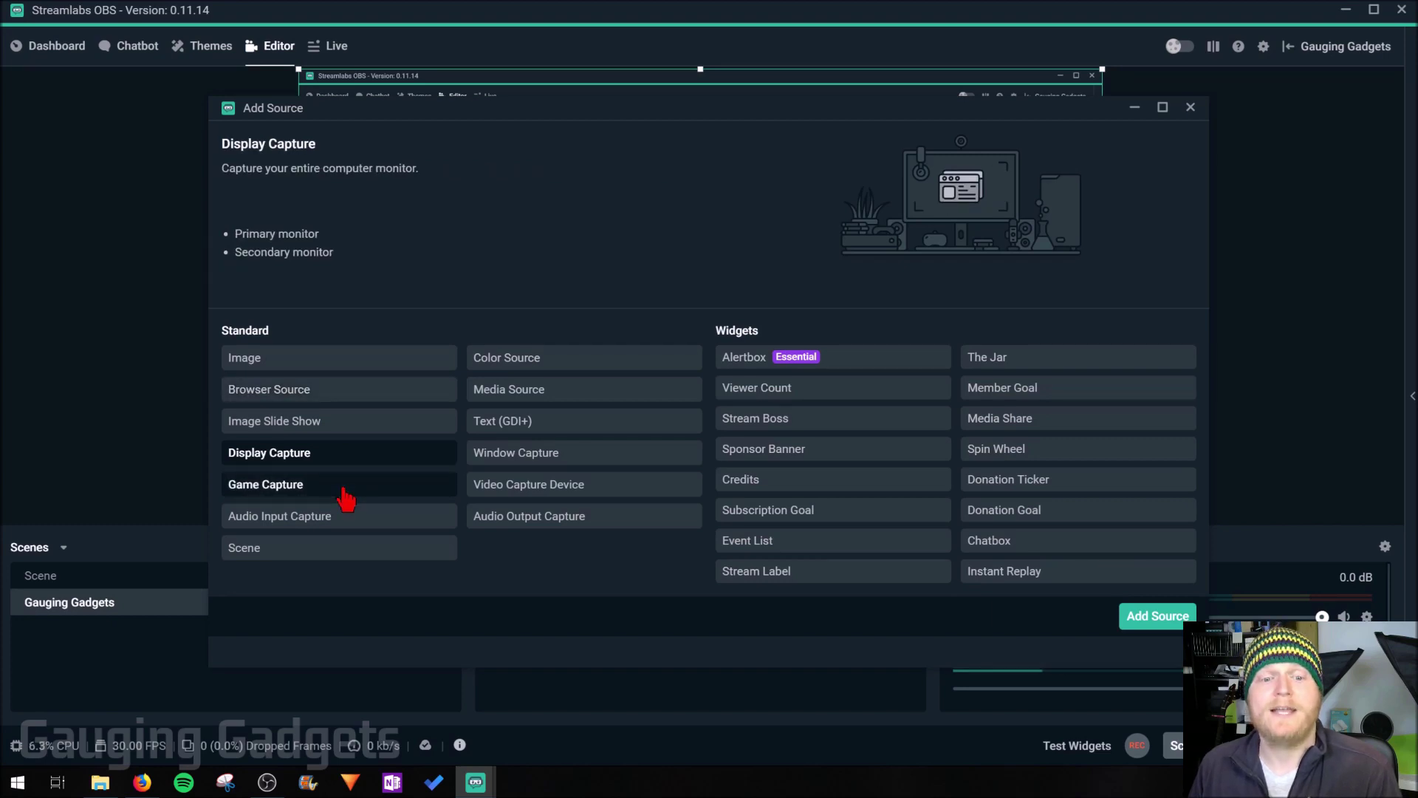
{"action": "left_click", "coordinate": [361, 484]}
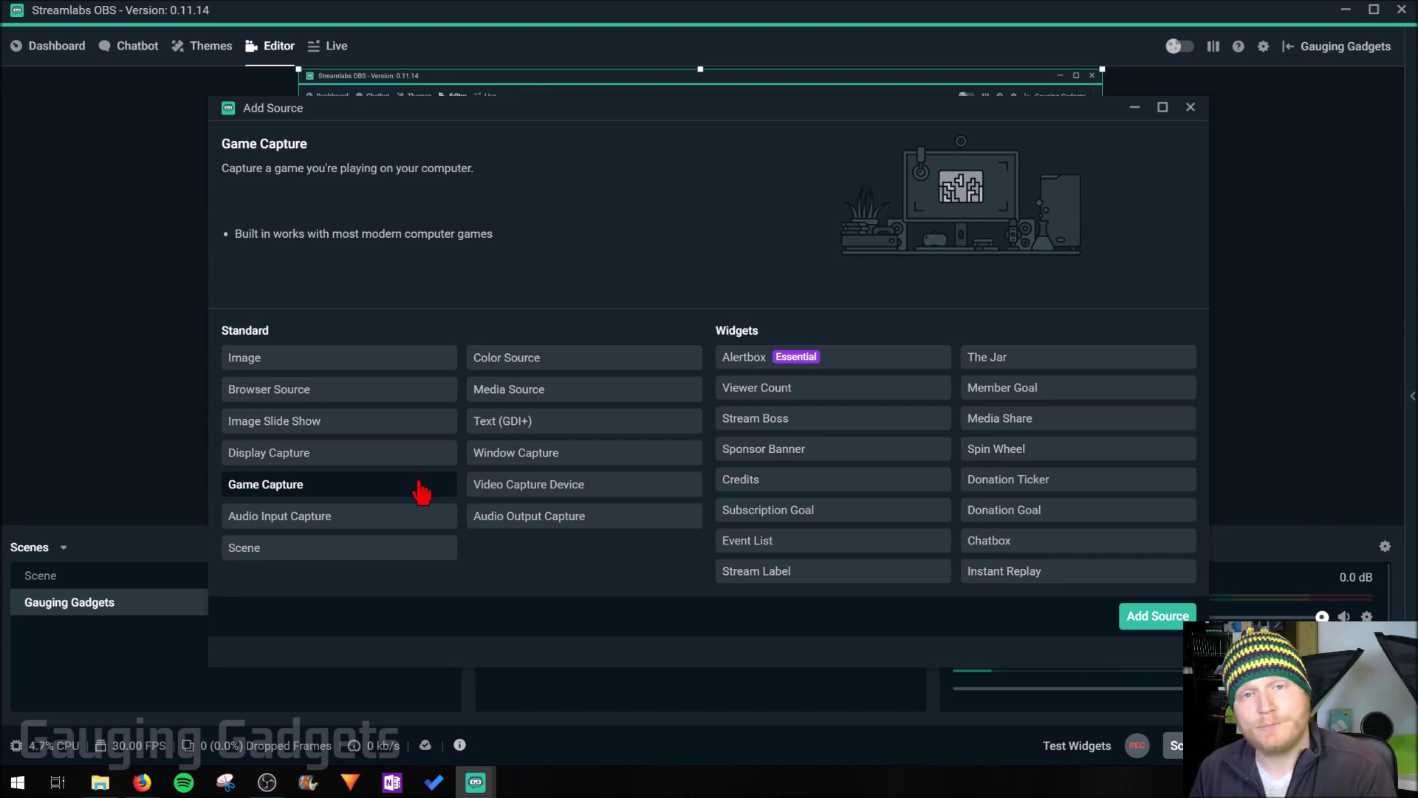
{"action": "left_click", "coordinate": [394, 531]}
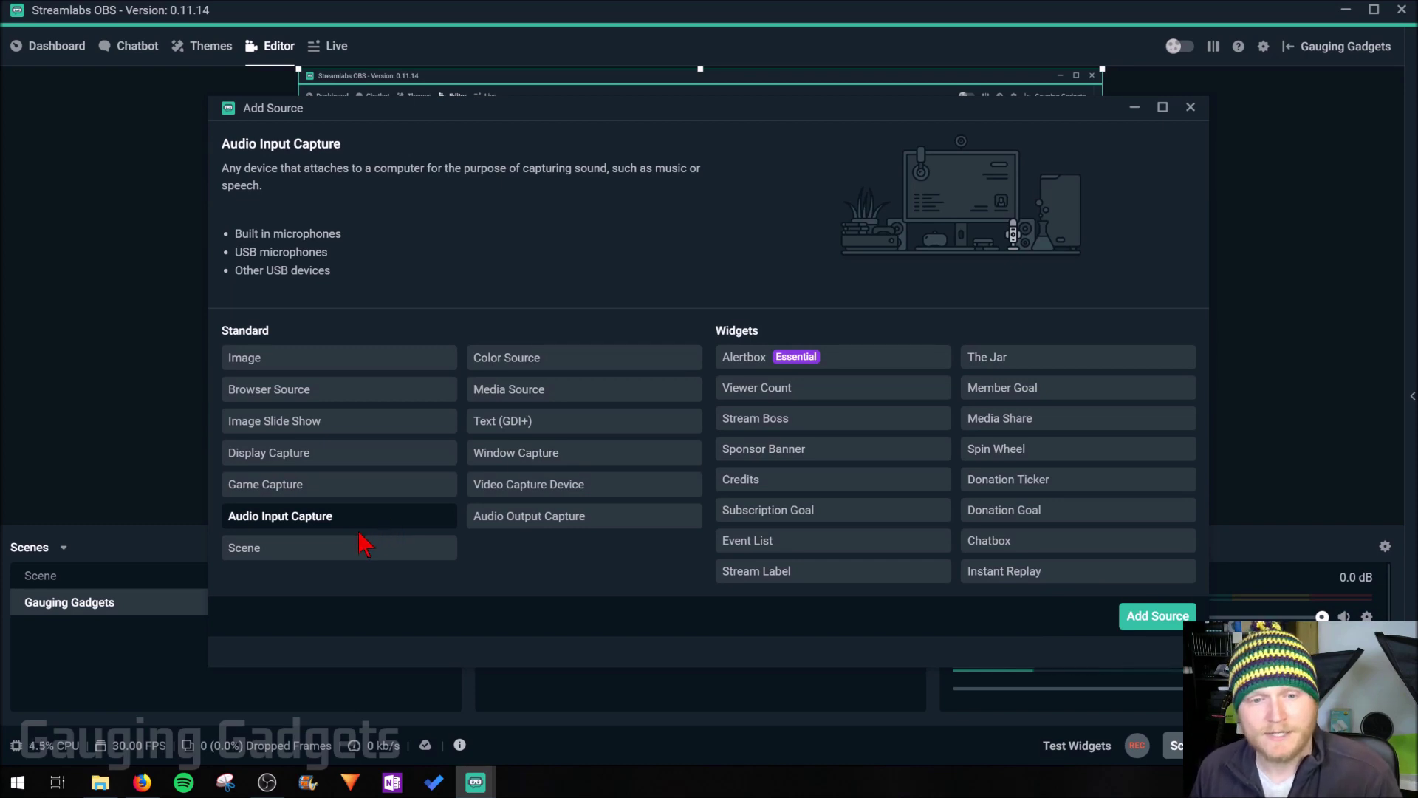
{"action": "left_click", "coordinate": [349, 551]}
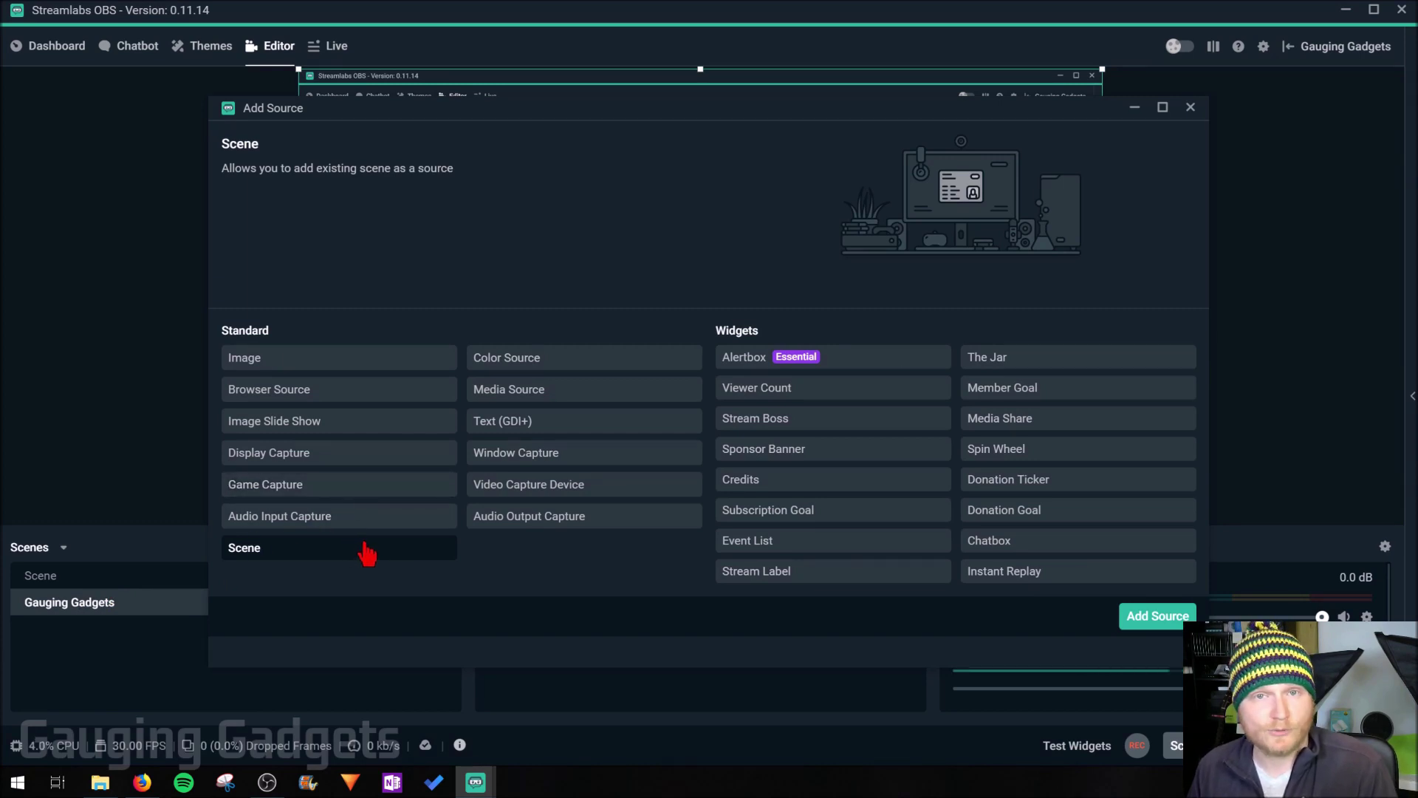
Review Color, Media, Text, Window, Video Capture and Audio Output sources, then select Text (GDI+)
{"action": "left_click", "coordinate": [632, 362]}
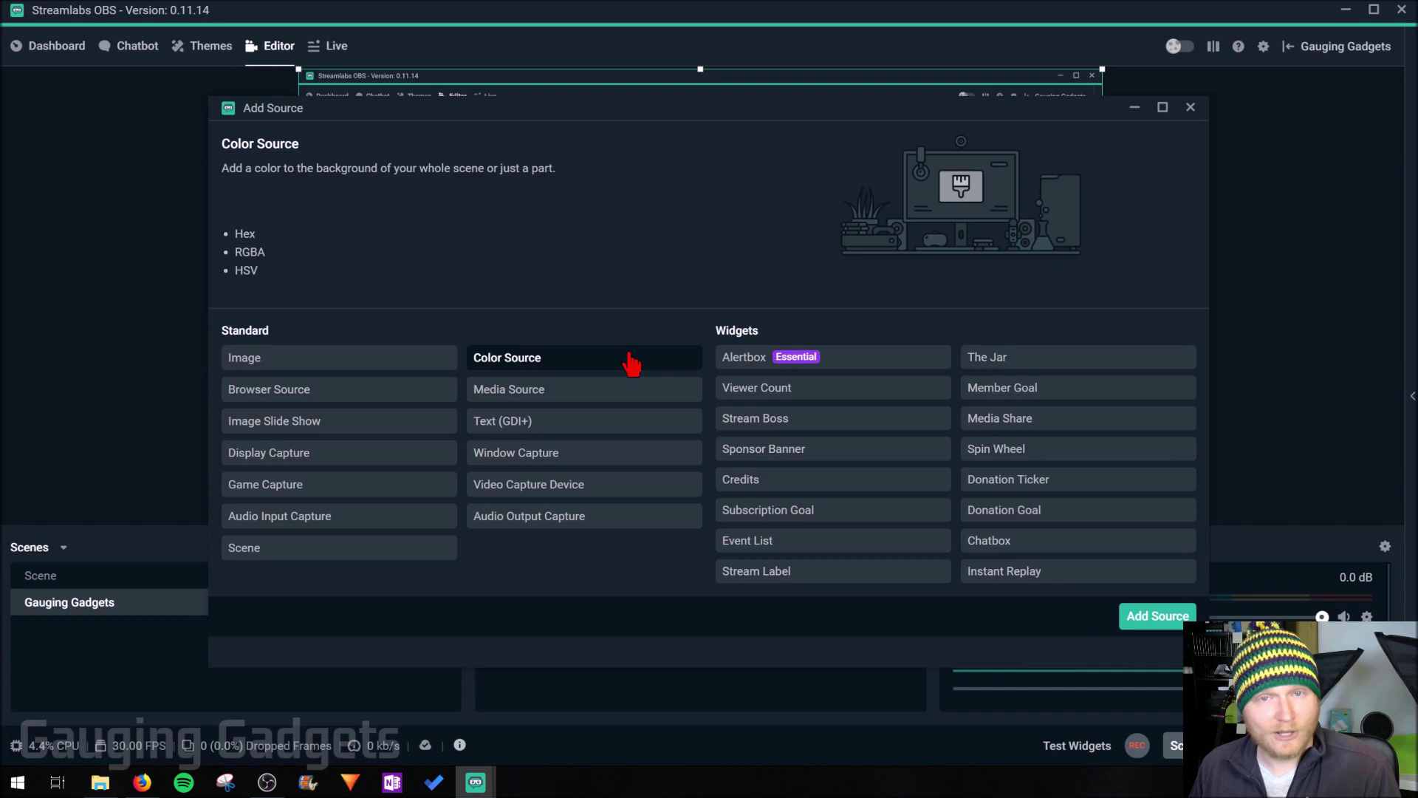
{"action": "left_click", "coordinate": [591, 392]}
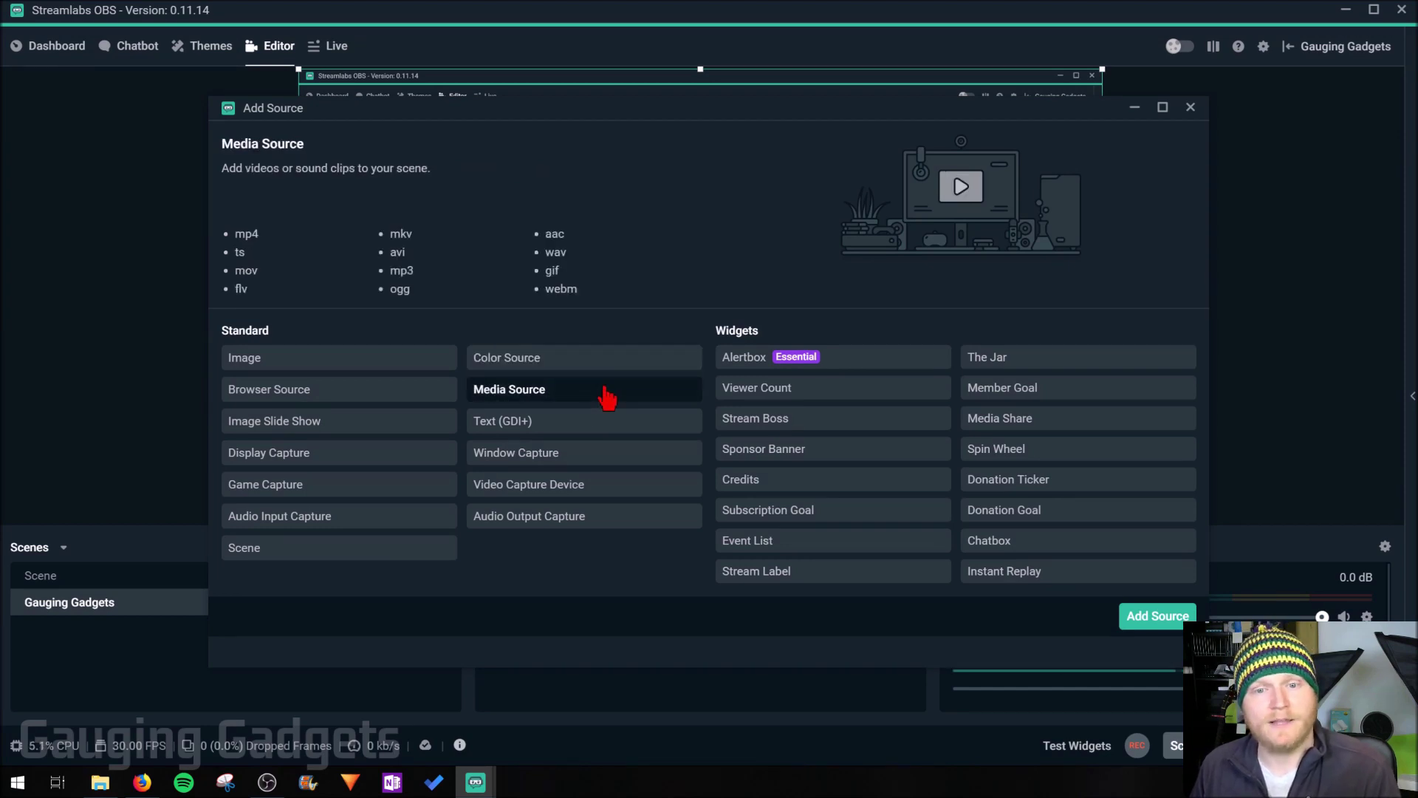
{"action": "left_click", "coordinate": [591, 423]}
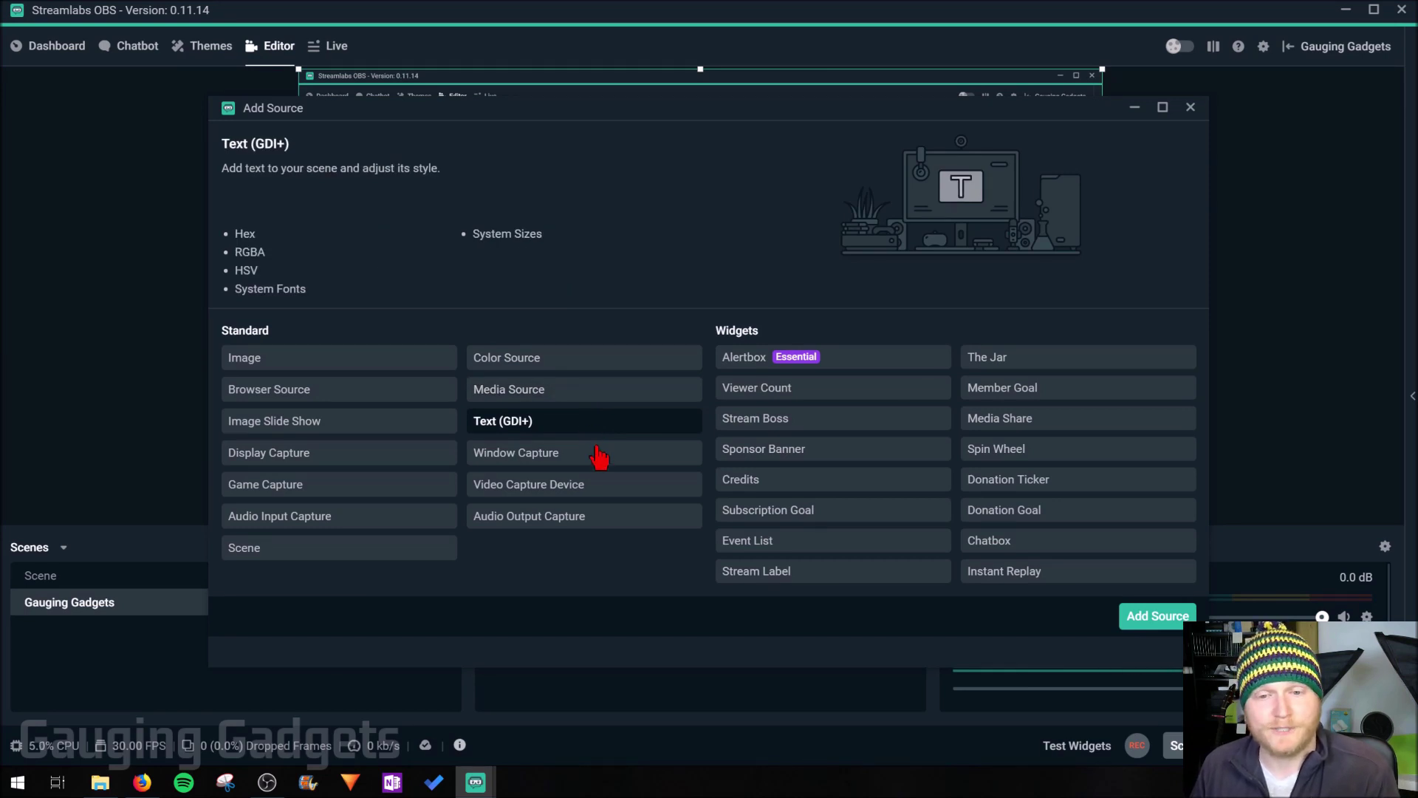
{"action": "left_click", "coordinate": [599, 458]}
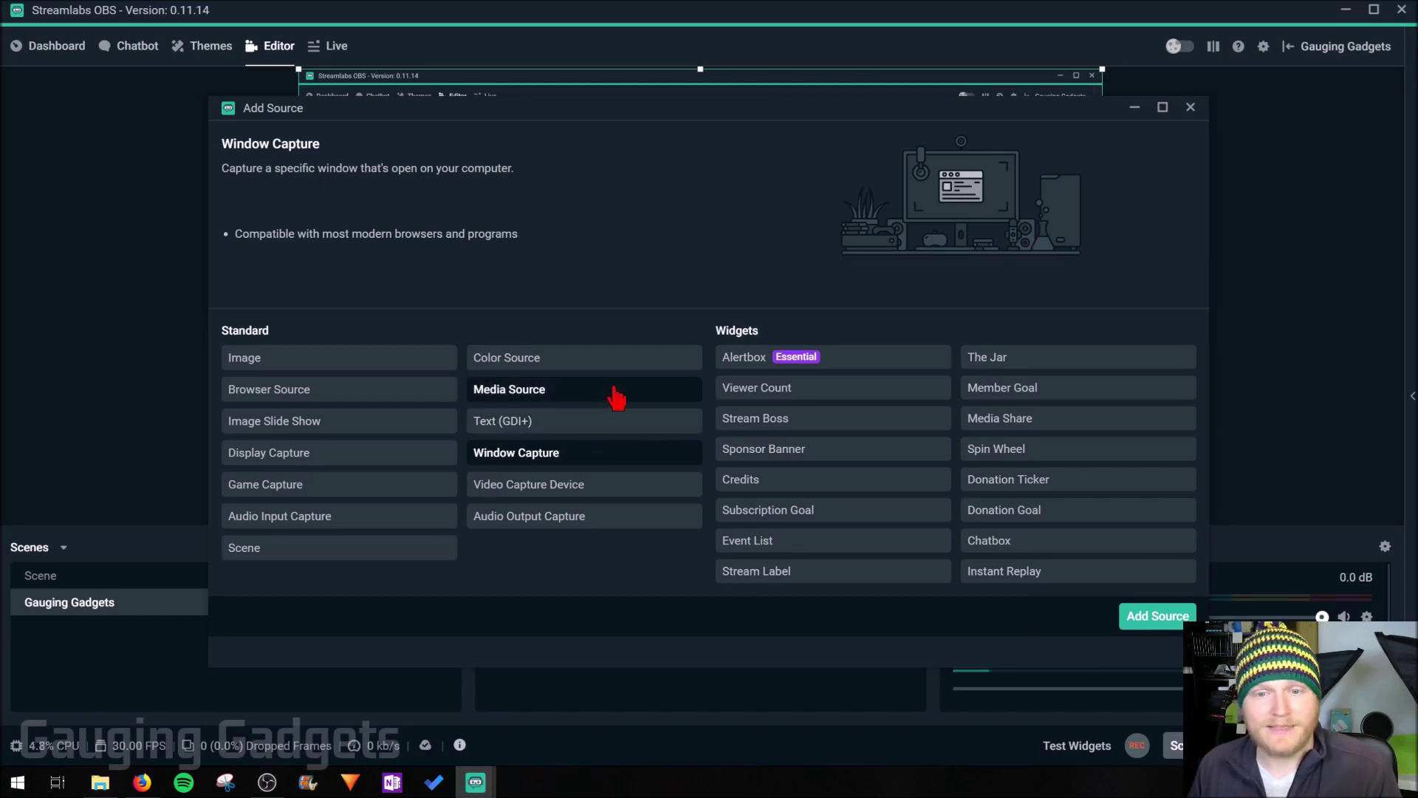
{"action": "left_click", "coordinate": [589, 491]}
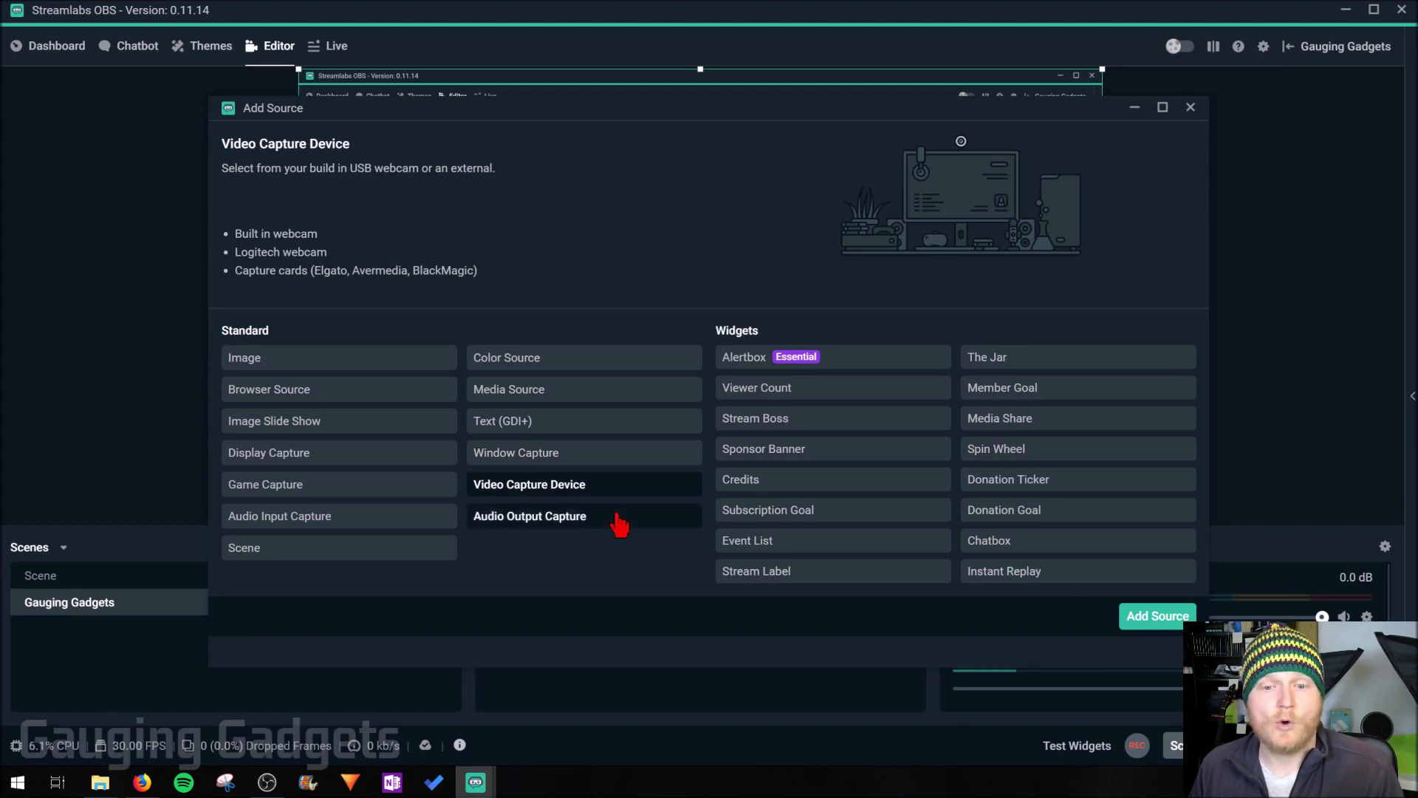
{"action": "left_click", "coordinate": [626, 523]}
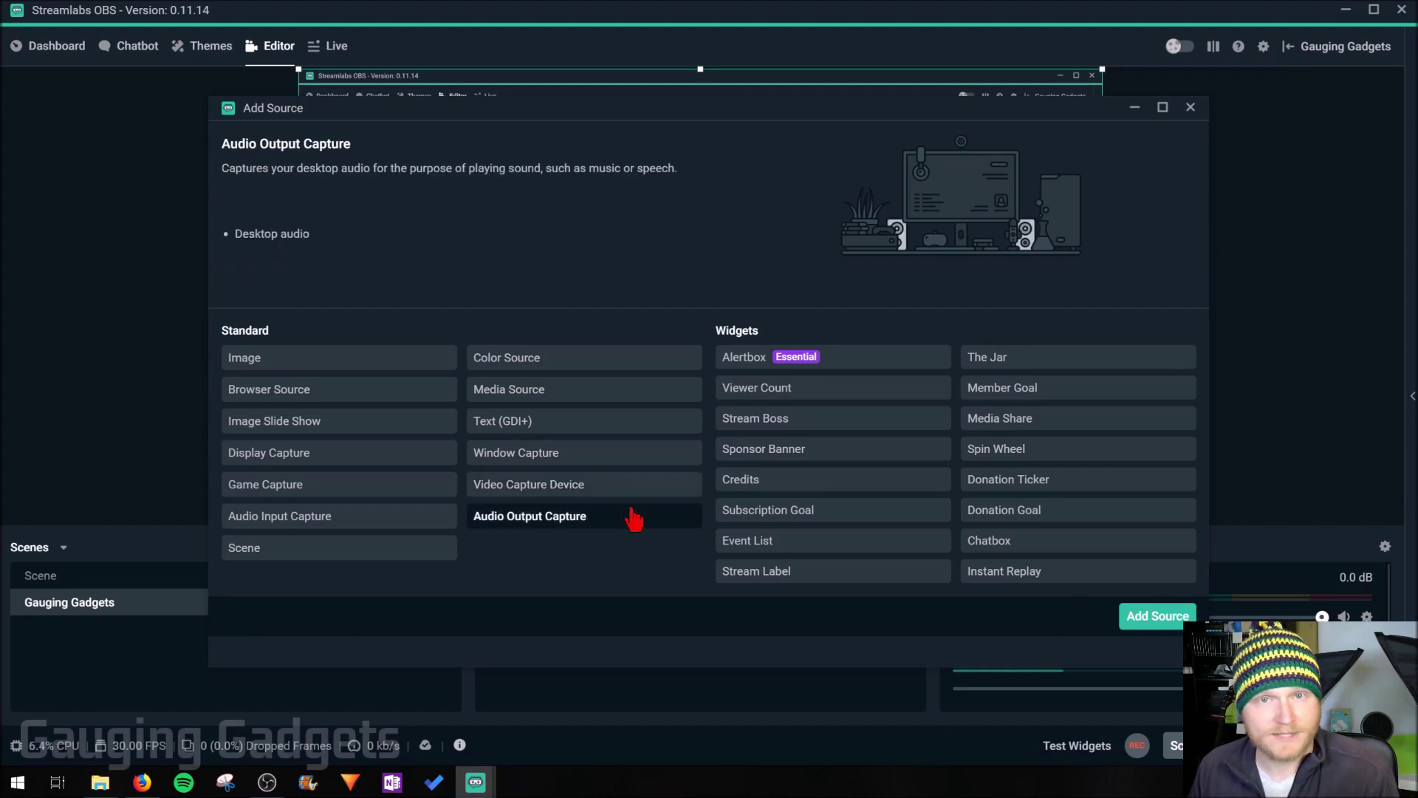
{"action": "left_click", "coordinate": [567, 435]}
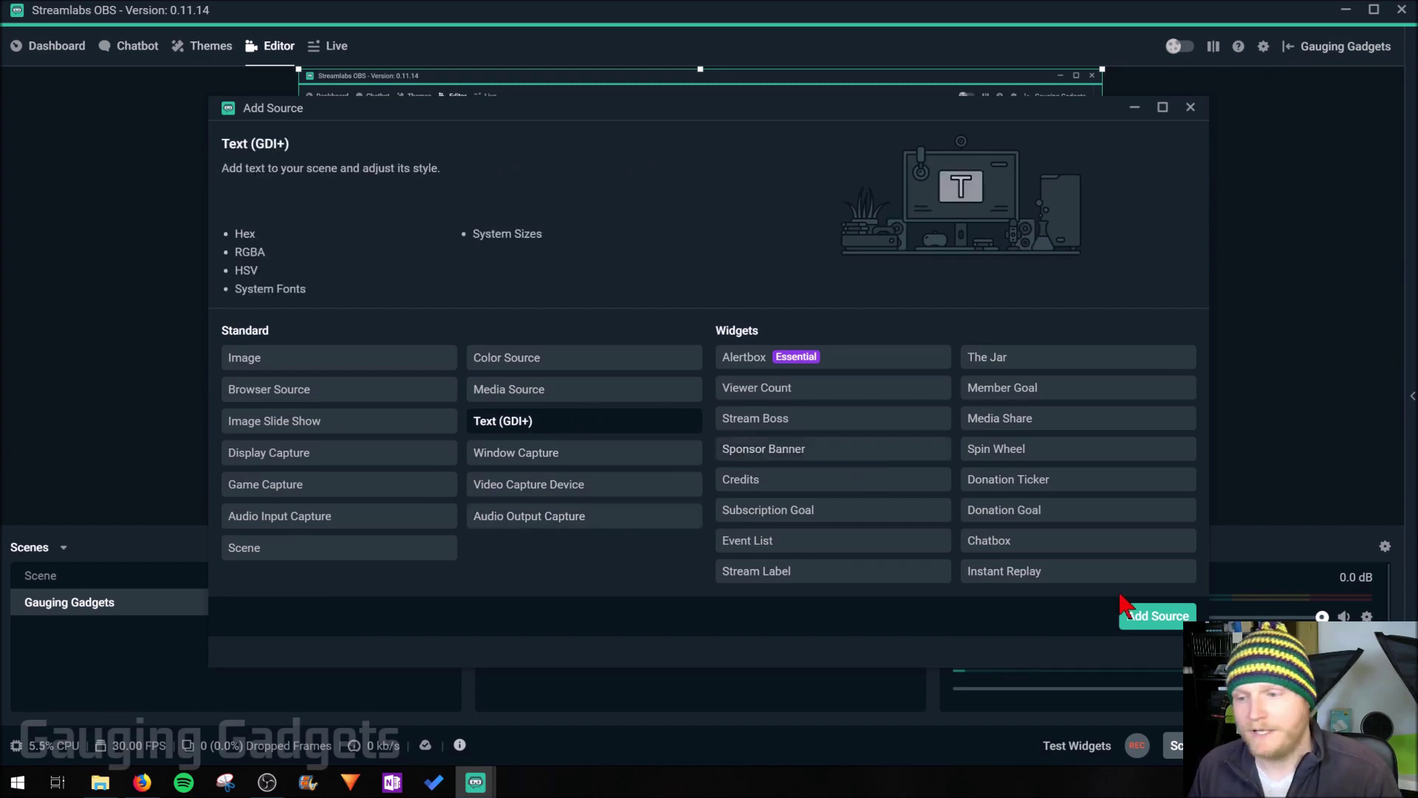
Create a Text (GDI+) source reading 'Gauging Gadgets'
{"action": "left_click", "coordinate": [1159, 618]}
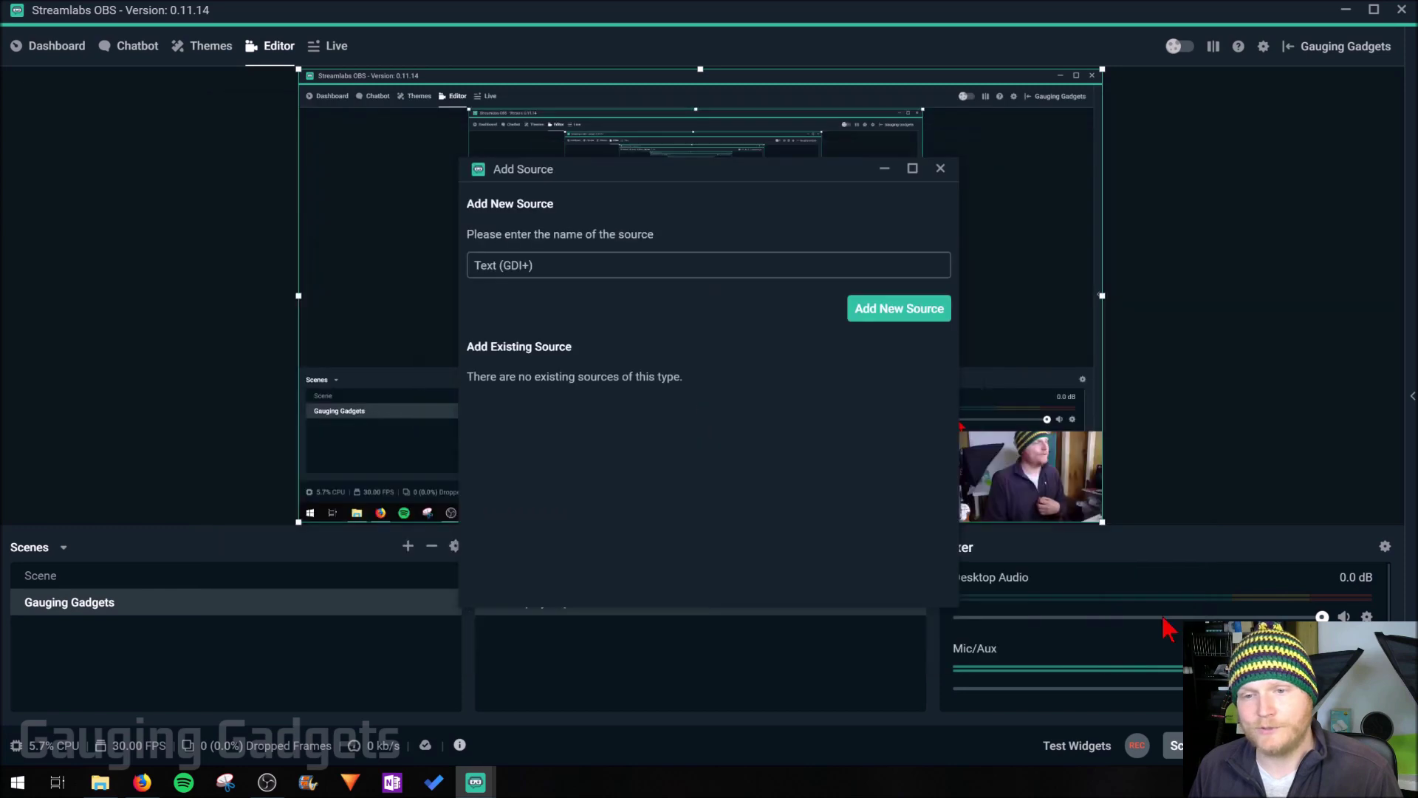
{"action": "left_click", "coordinate": [904, 319]}
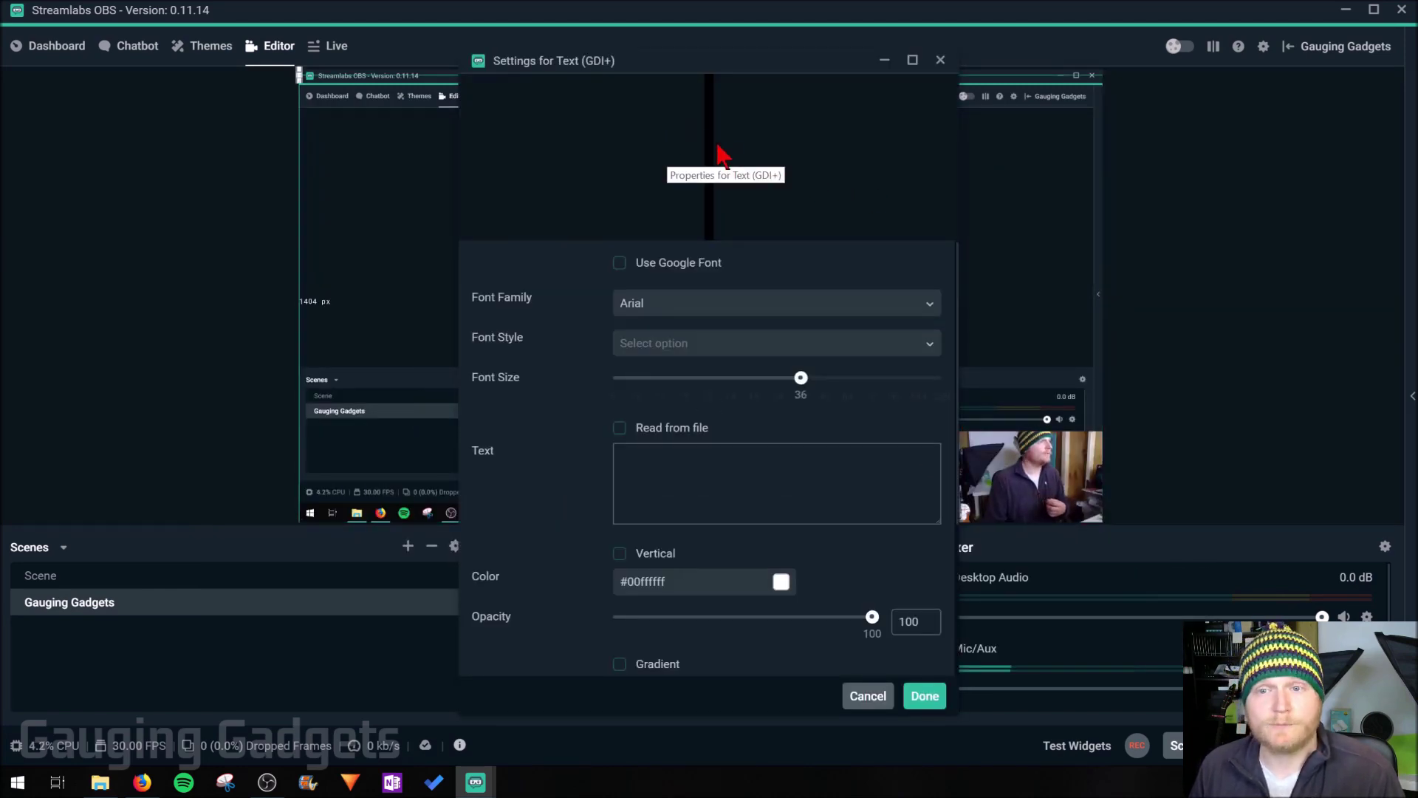
{"action": "left_click", "coordinate": [629, 476]}
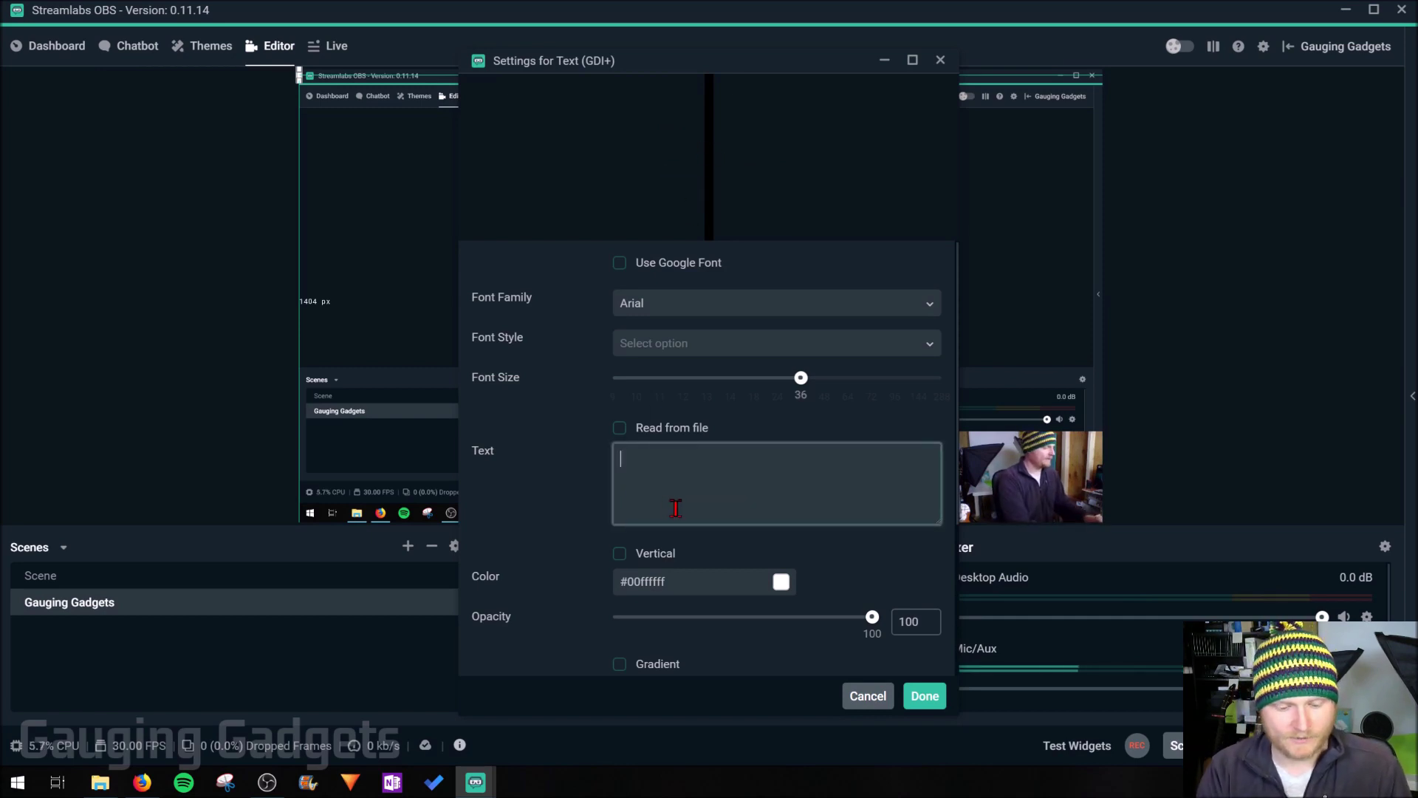
{"action": "type", "text": "Gauging "}
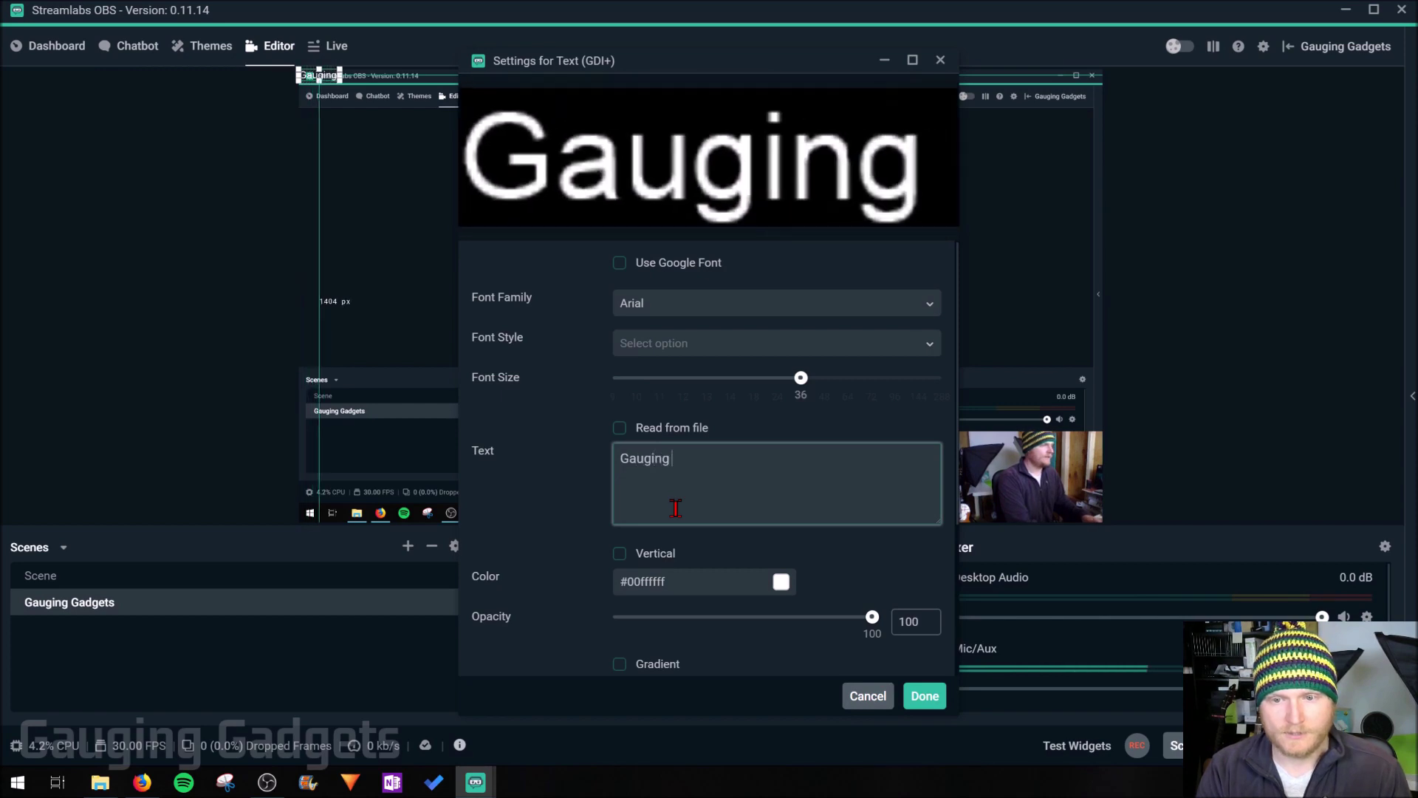
{"action": "type", "text": "Gadgets"}
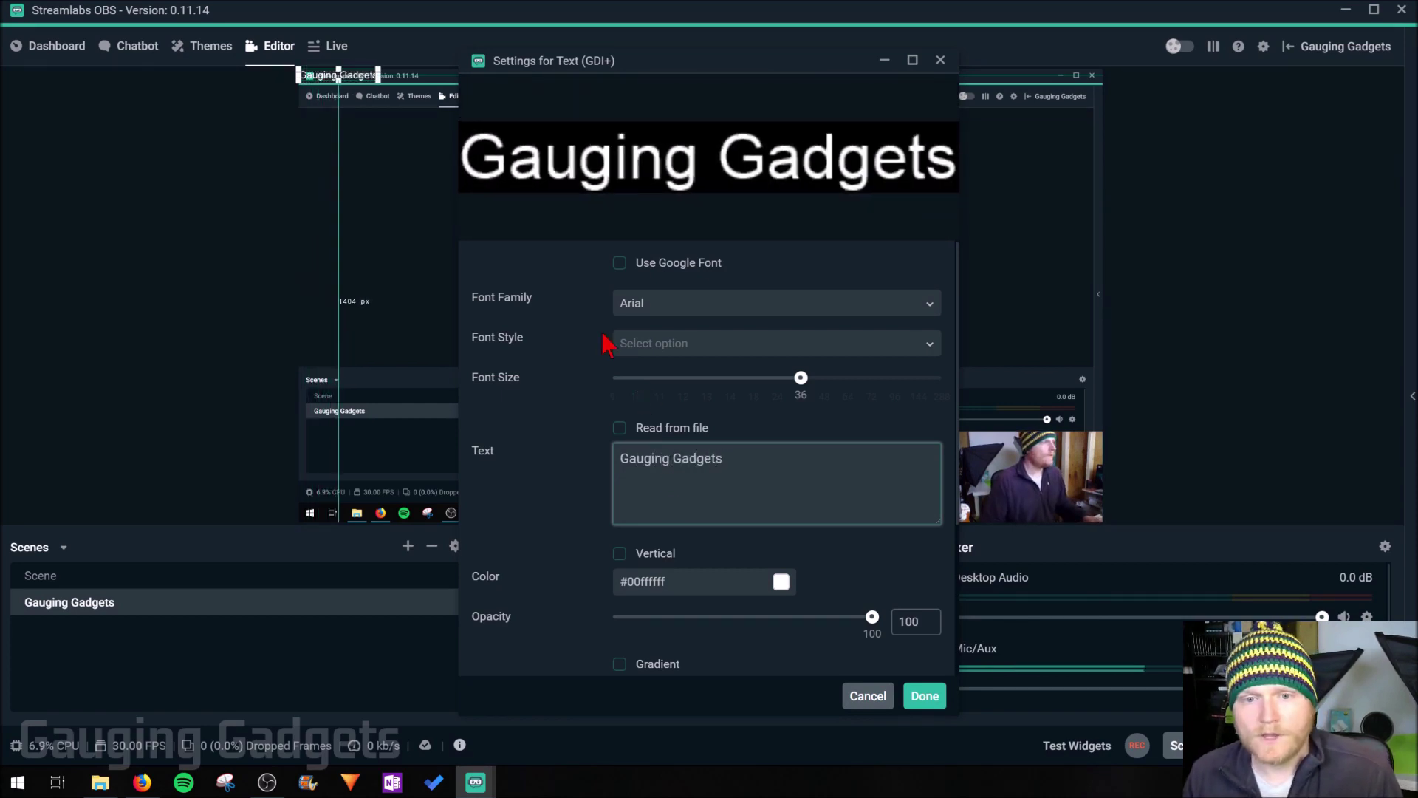
Set the title font to Comic Sans MS Bold, size 72, in blue
{"action": "left_click", "coordinate": [665, 304]}
{"action": "scroll", "coordinate": [698, 384], "scroll_direction": "down", "scroll_amount": 2}
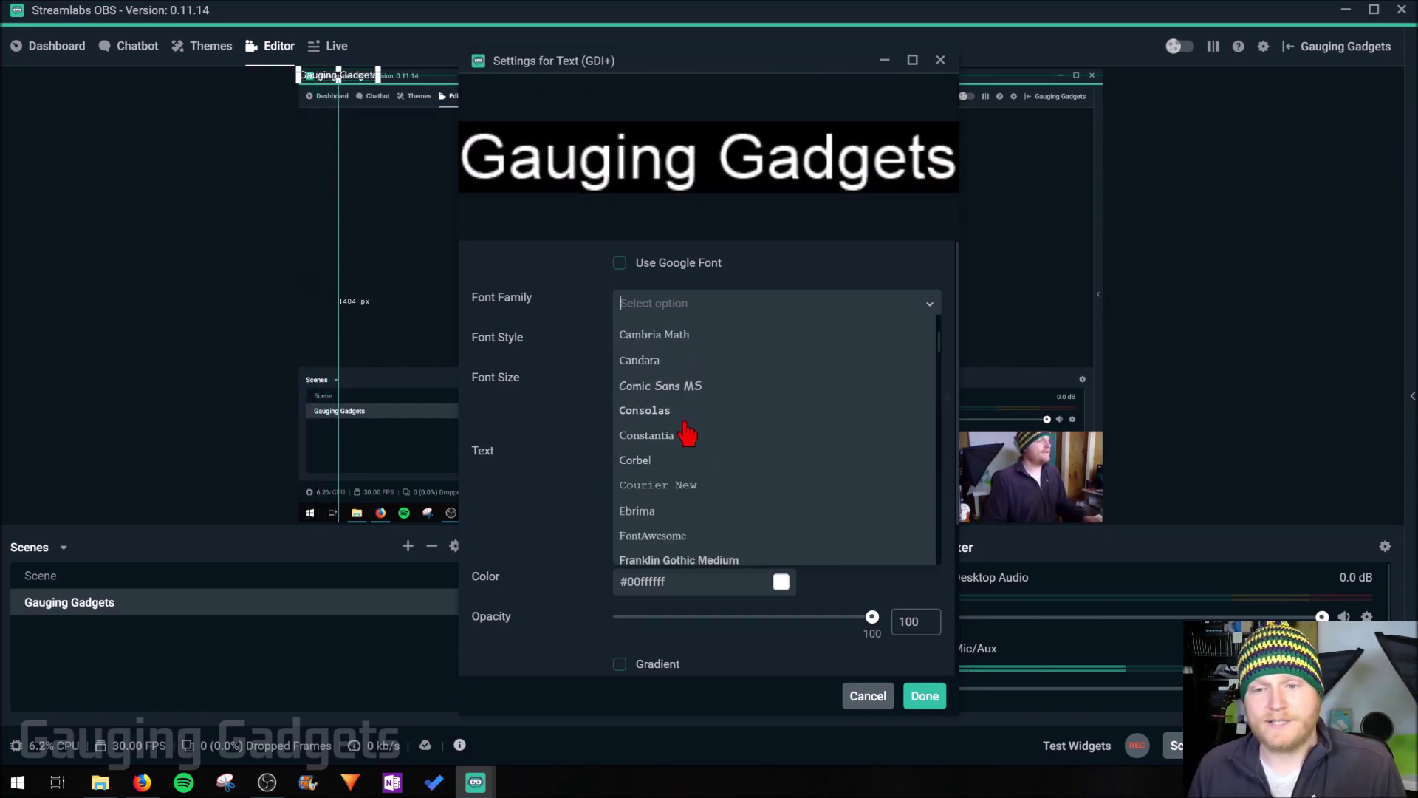
{"action": "left_click", "coordinate": [674, 393]}
{"action": "left_click", "coordinate": [698, 353]}
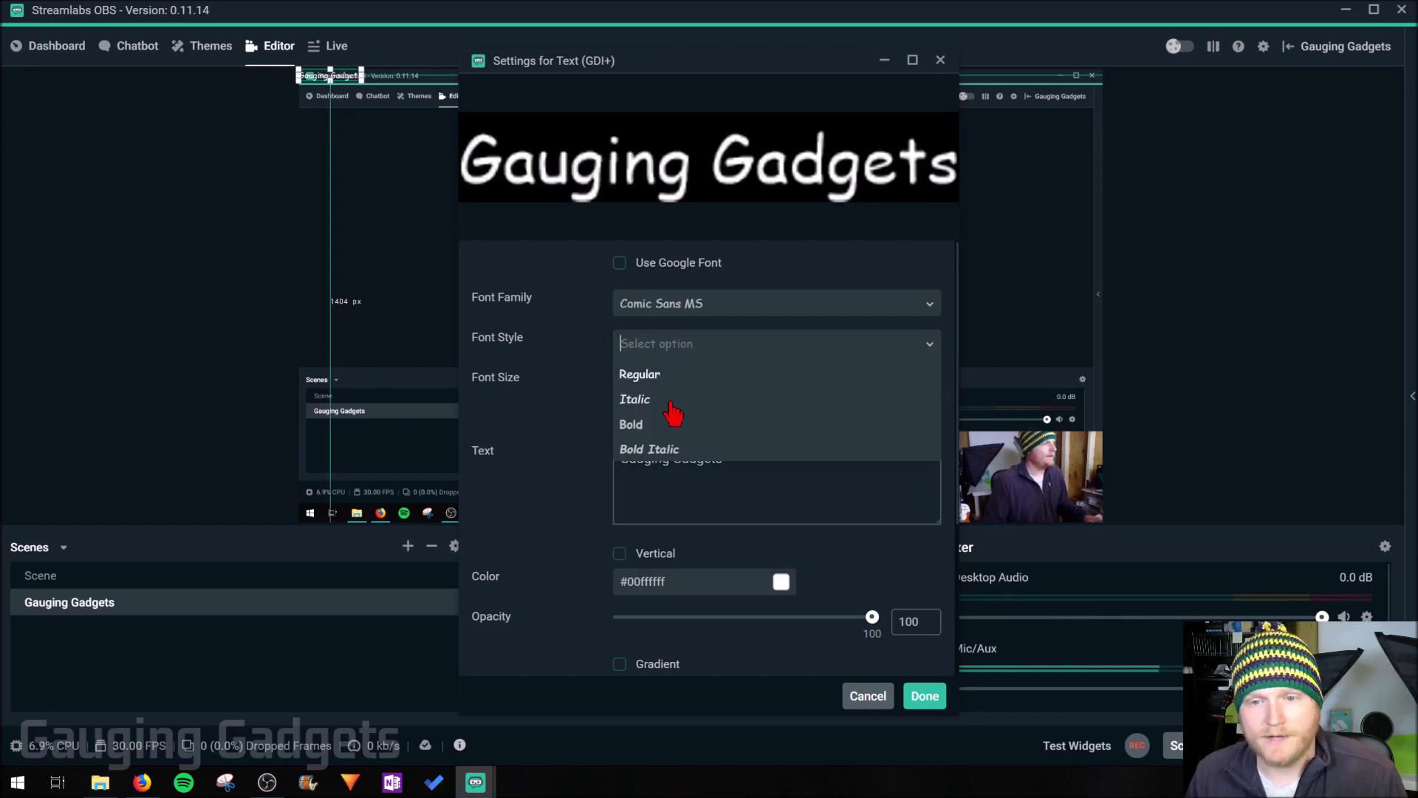
{"action": "left_click", "coordinate": [642, 422]}
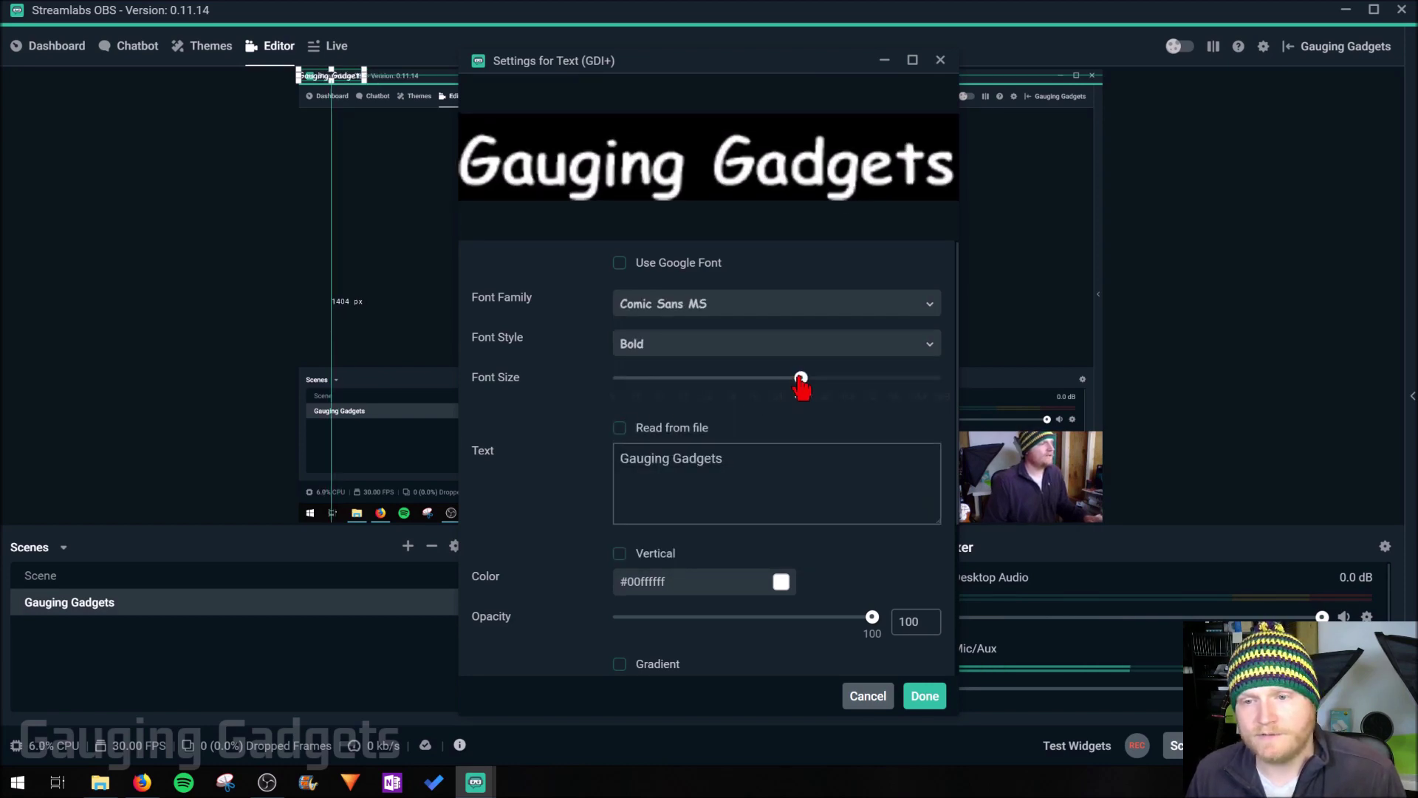
{"action": "left_click_drag", "start_coordinate": [800, 377], "coordinate": [877, 386]}
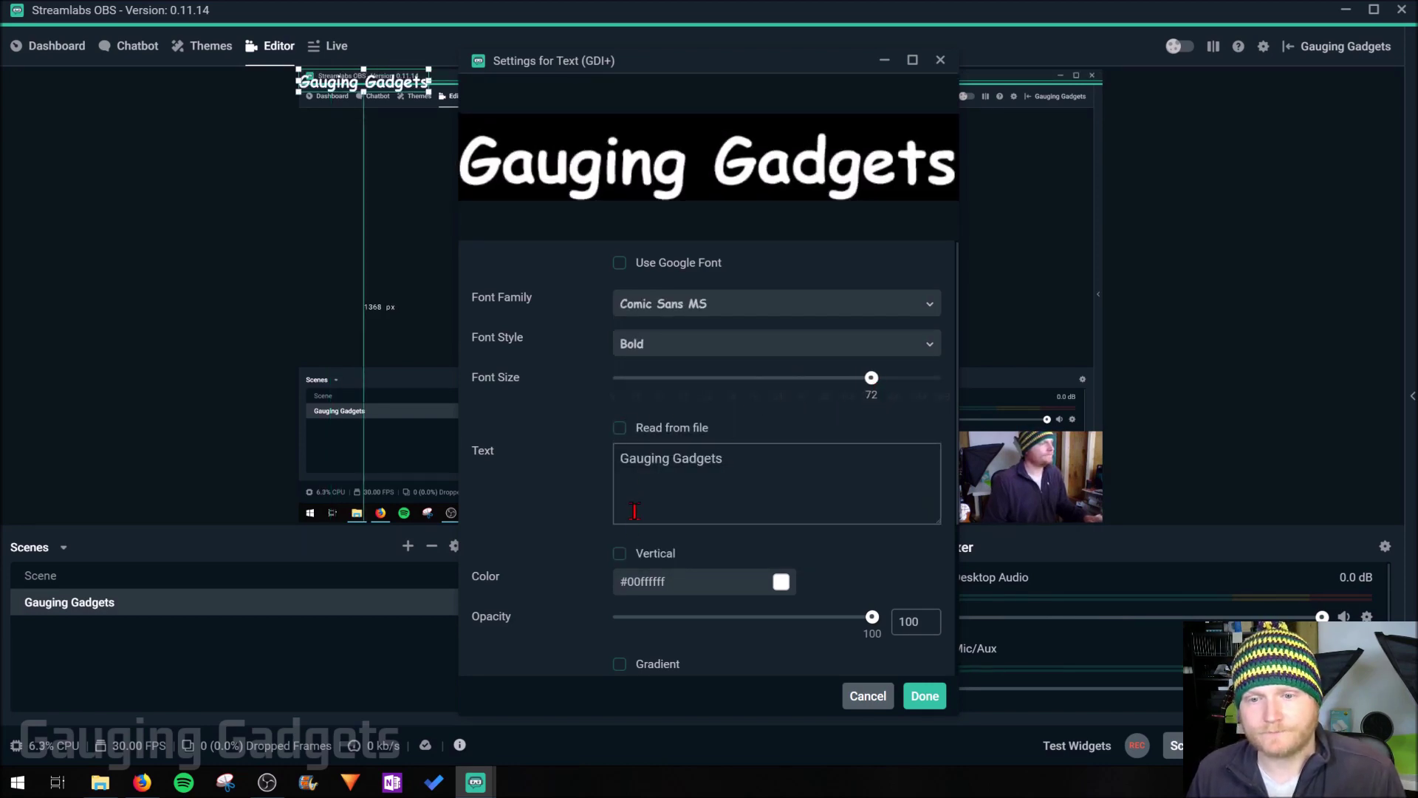
{"action": "left_click", "coordinate": [783, 588]}
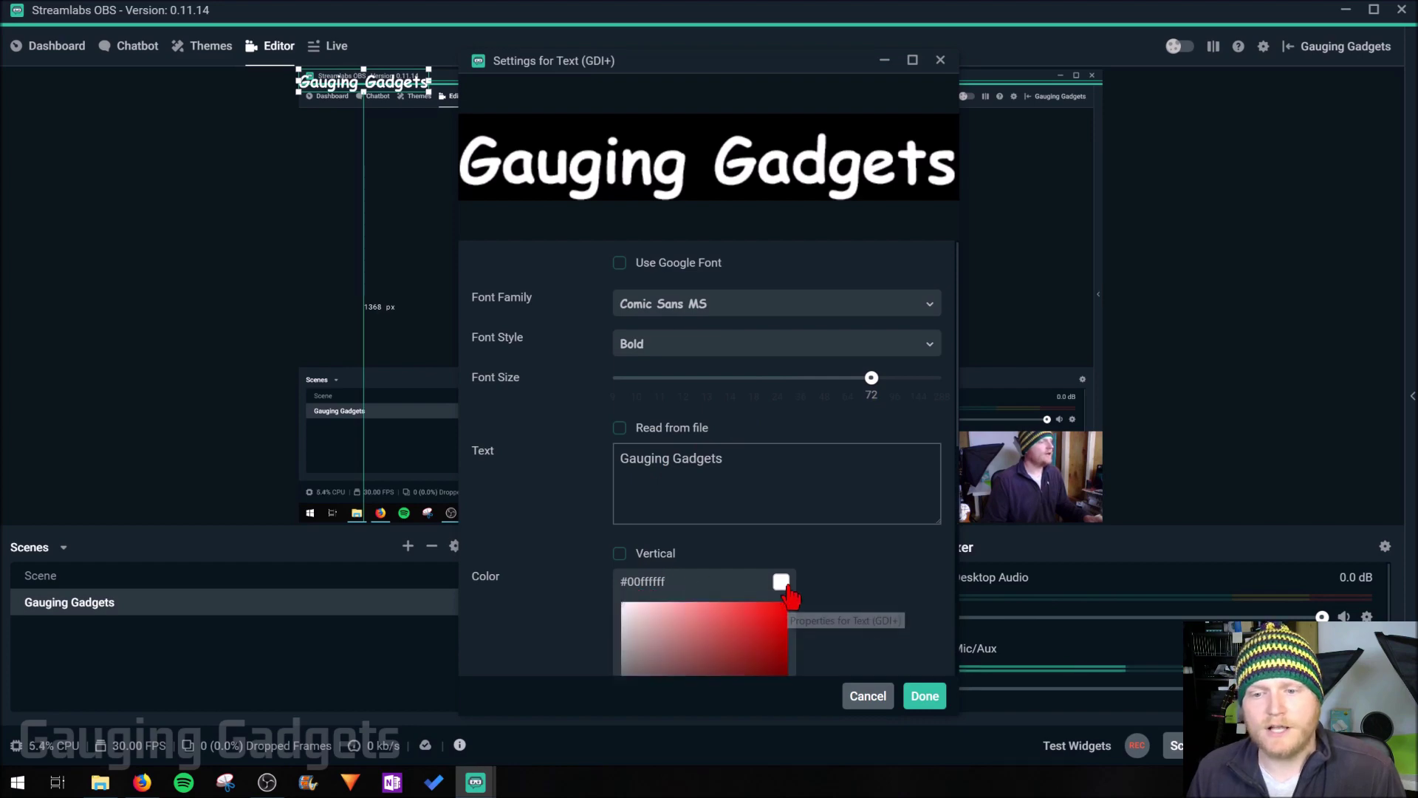
{"action": "scroll", "coordinate": [724, 647], "scroll_direction": "down", "scroll_amount": 3}
{"action": "left_click", "coordinate": [653, 566]}
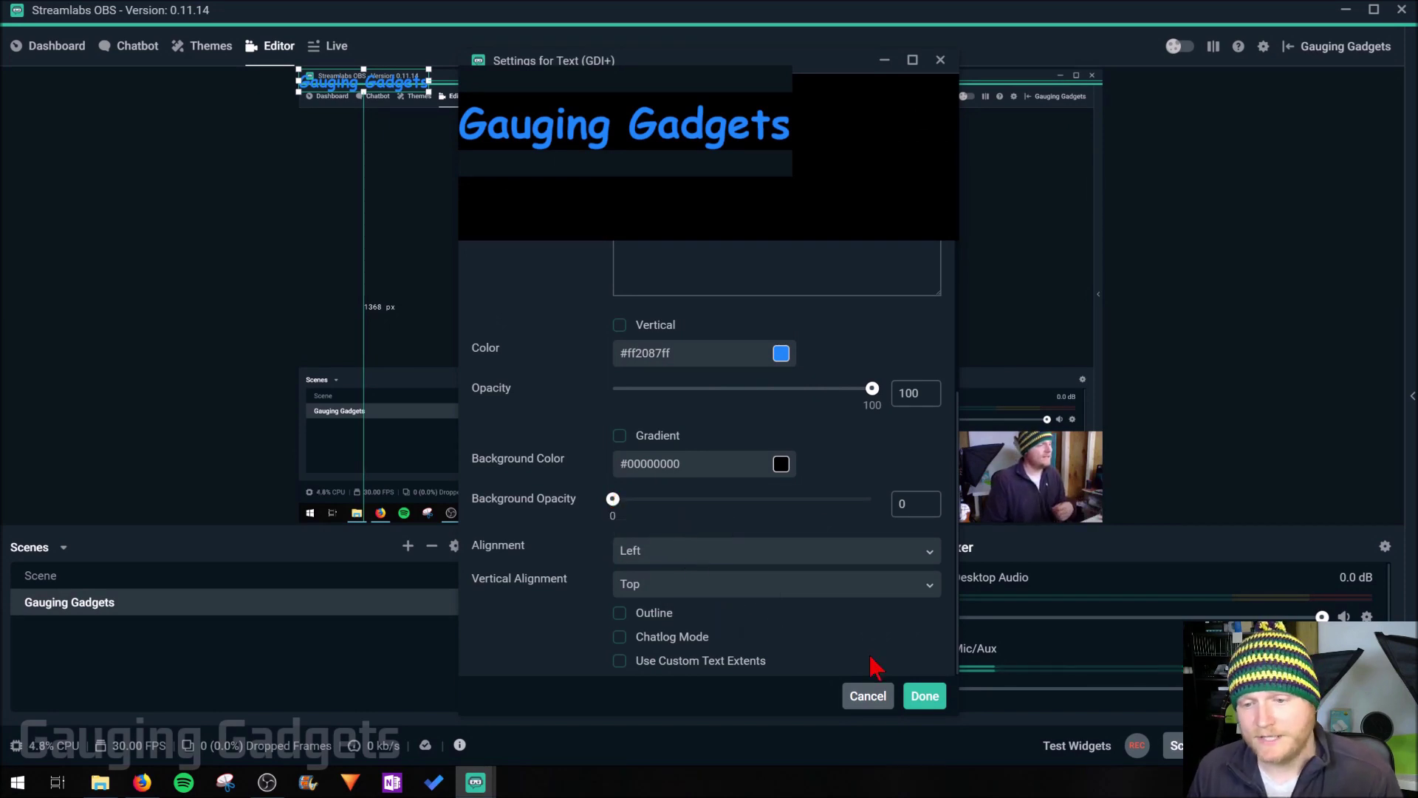
Confirm the text settings and move the title to the middle of the preview
{"action": "left_click", "coordinate": [923, 696]}
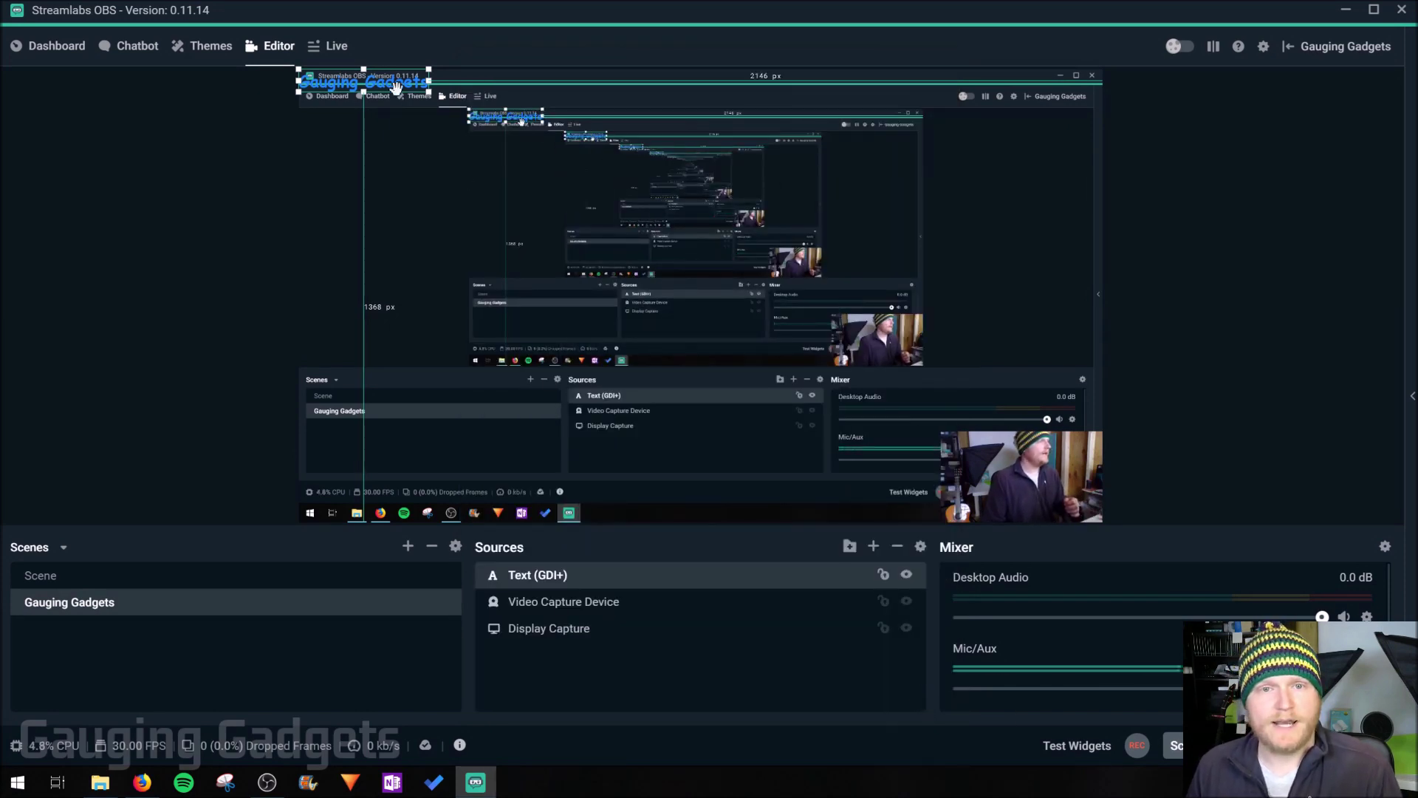
{"action": "left_click_drag", "start_coordinate": [380, 81], "coordinate": [661, 323]}
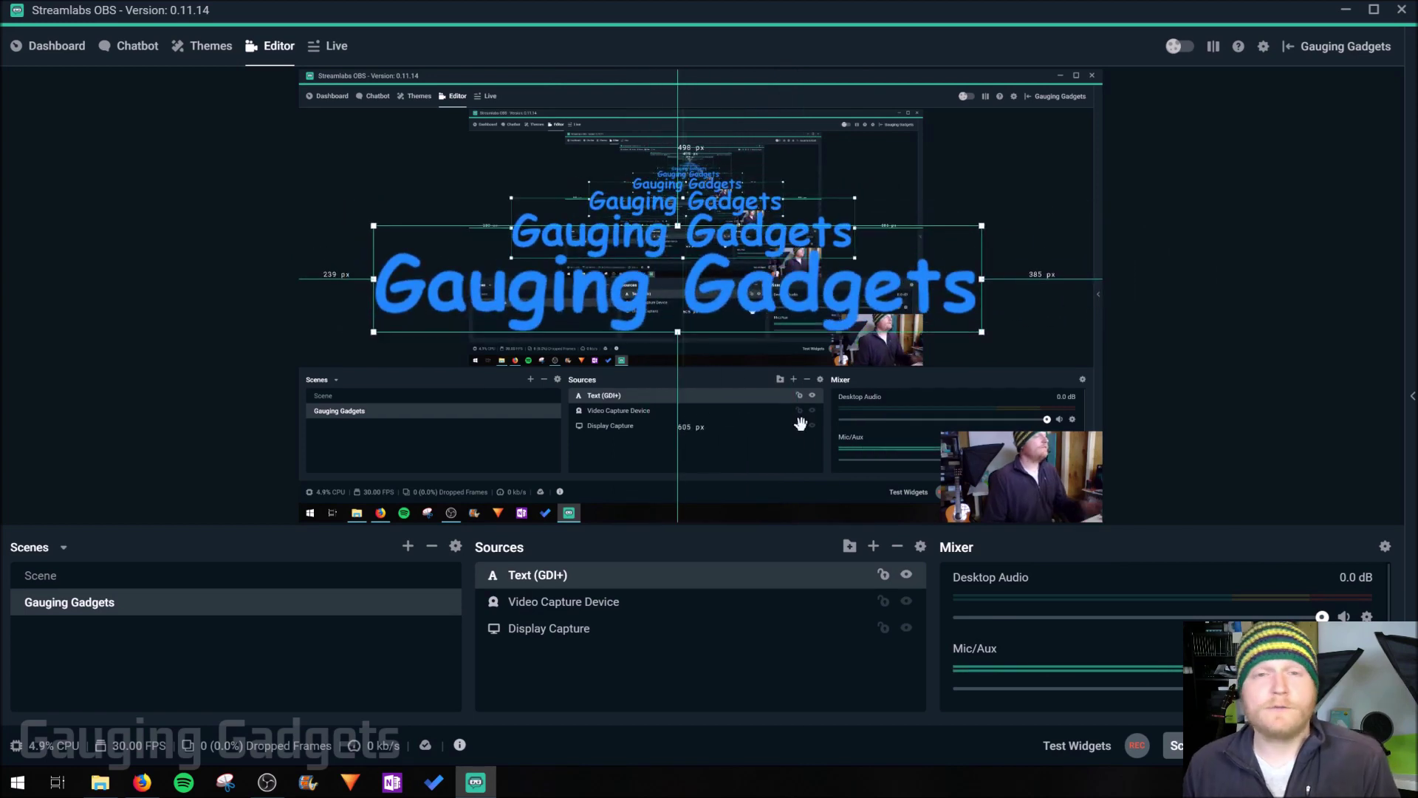
{"action": "left_click", "coordinate": [872, 548]}
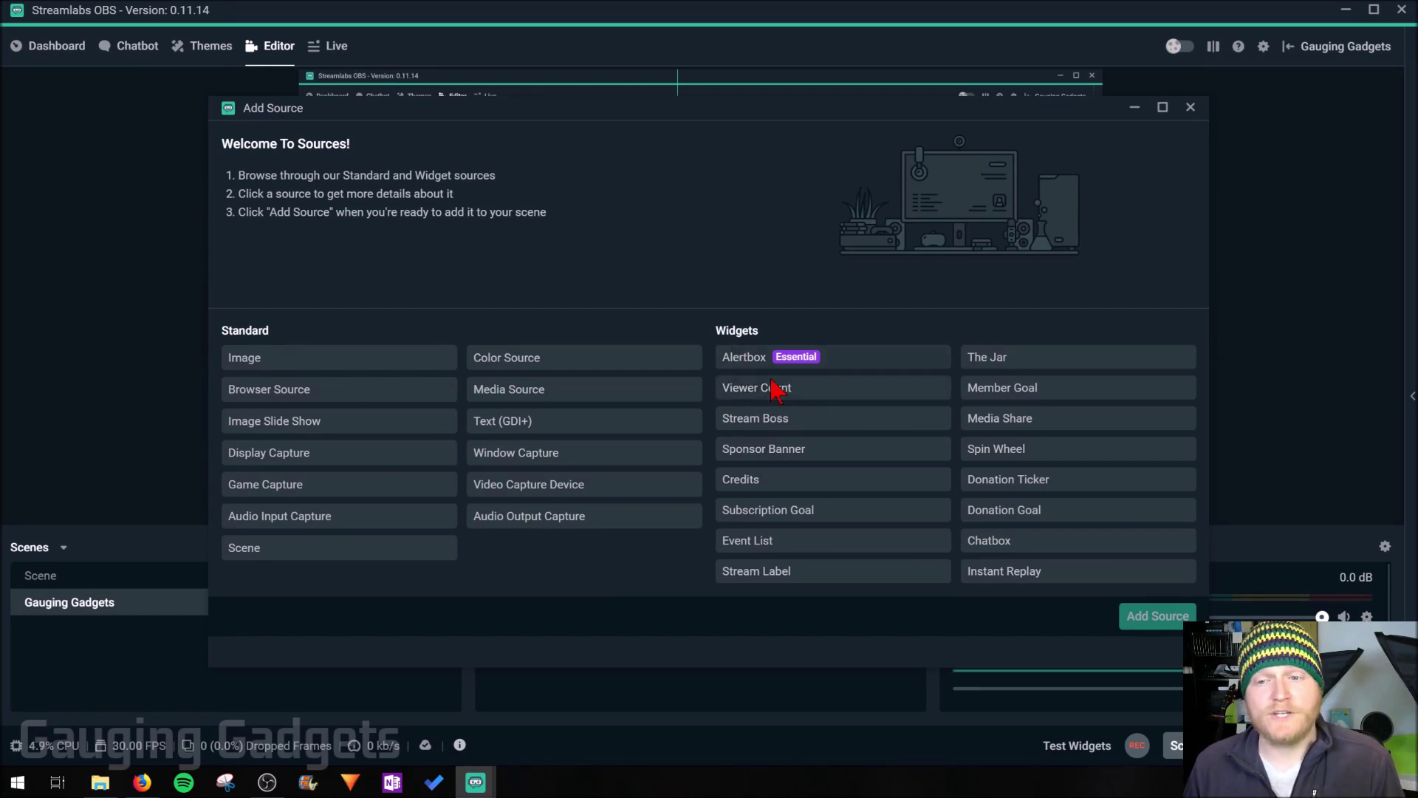
Add a Viewer Count widget for YouTube viewers and drag it to the preview's top-left corner
{"action": "left_click", "coordinate": [807, 394]}
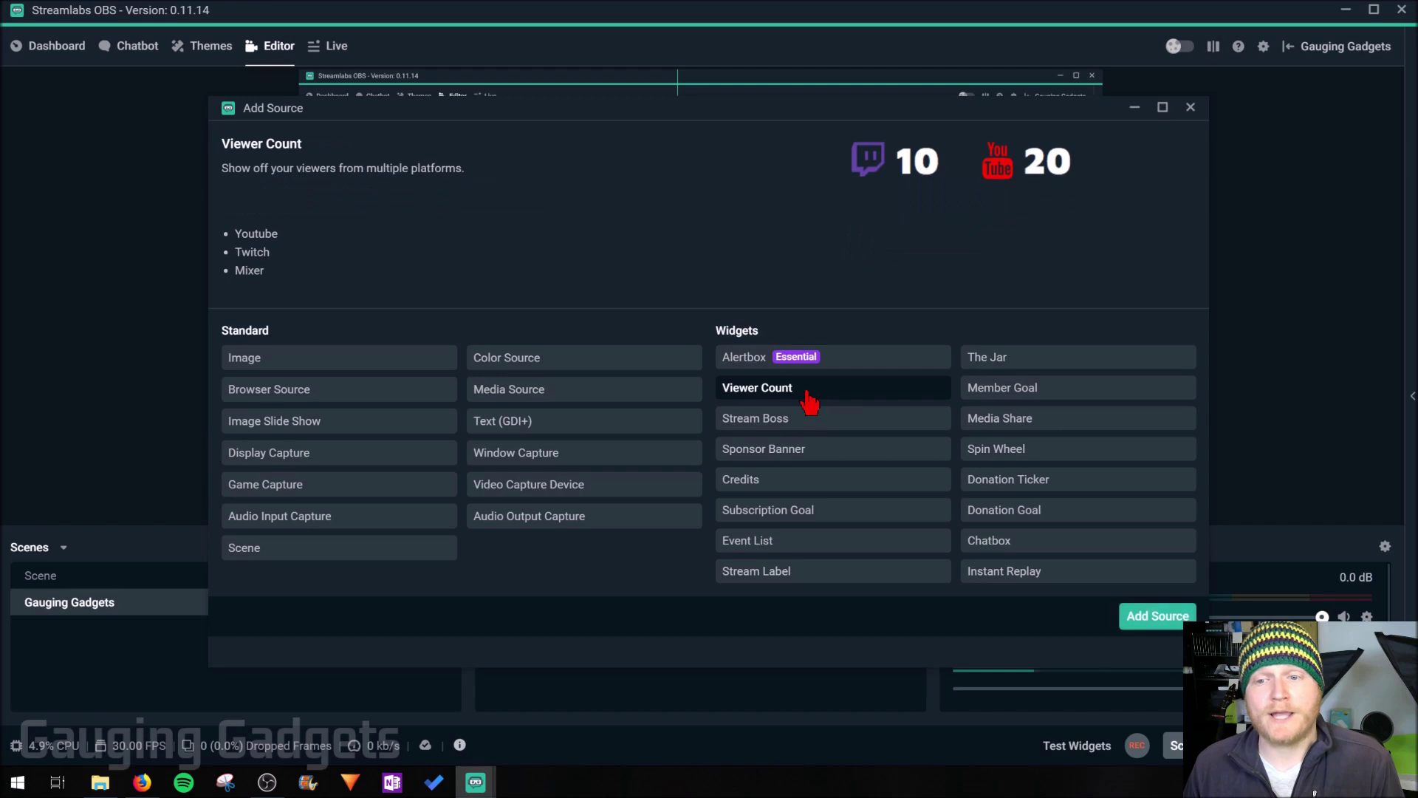
{"action": "left_click", "coordinate": [1149, 617]}
{"action": "key", "text": "Return"}
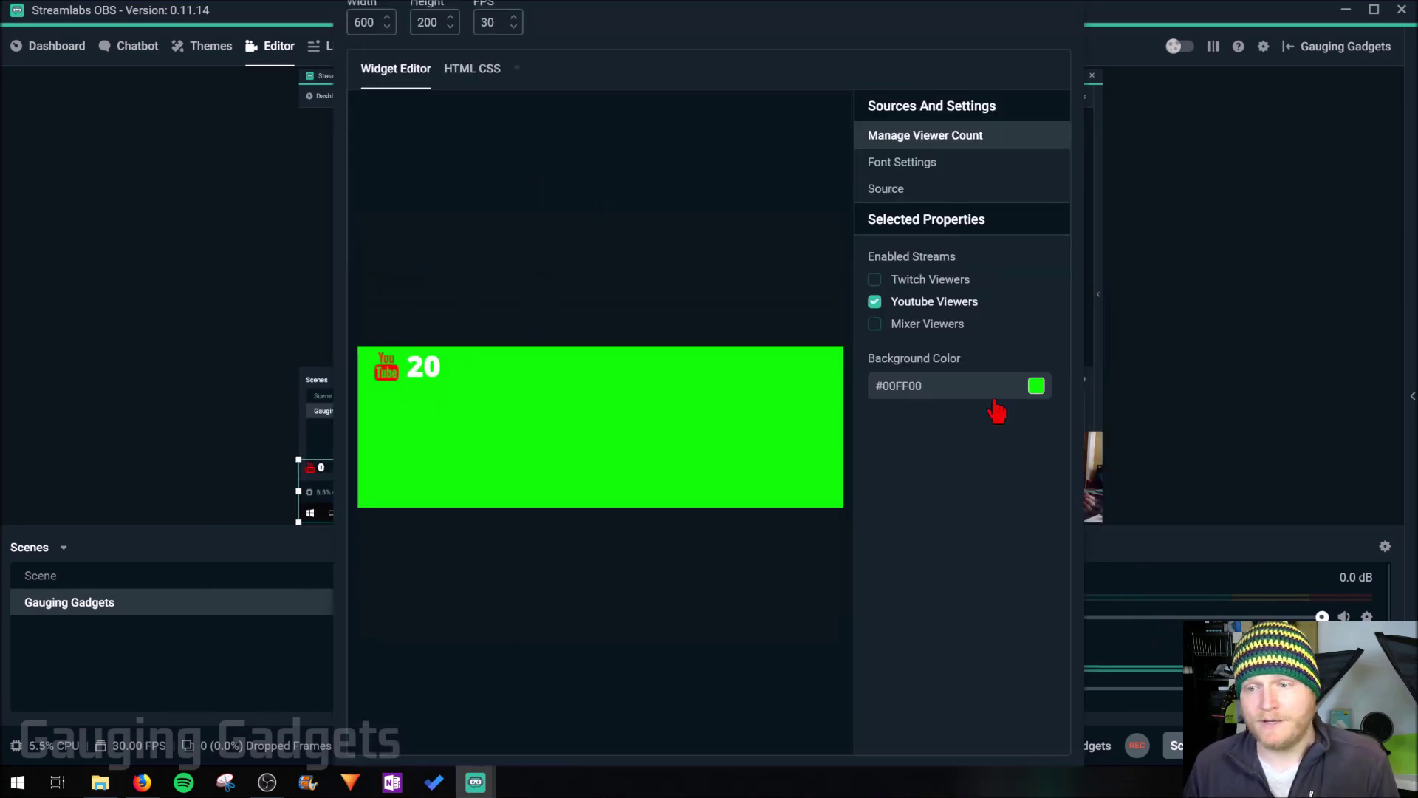
{"action": "left_click", "coordinate": [1237, 337]}
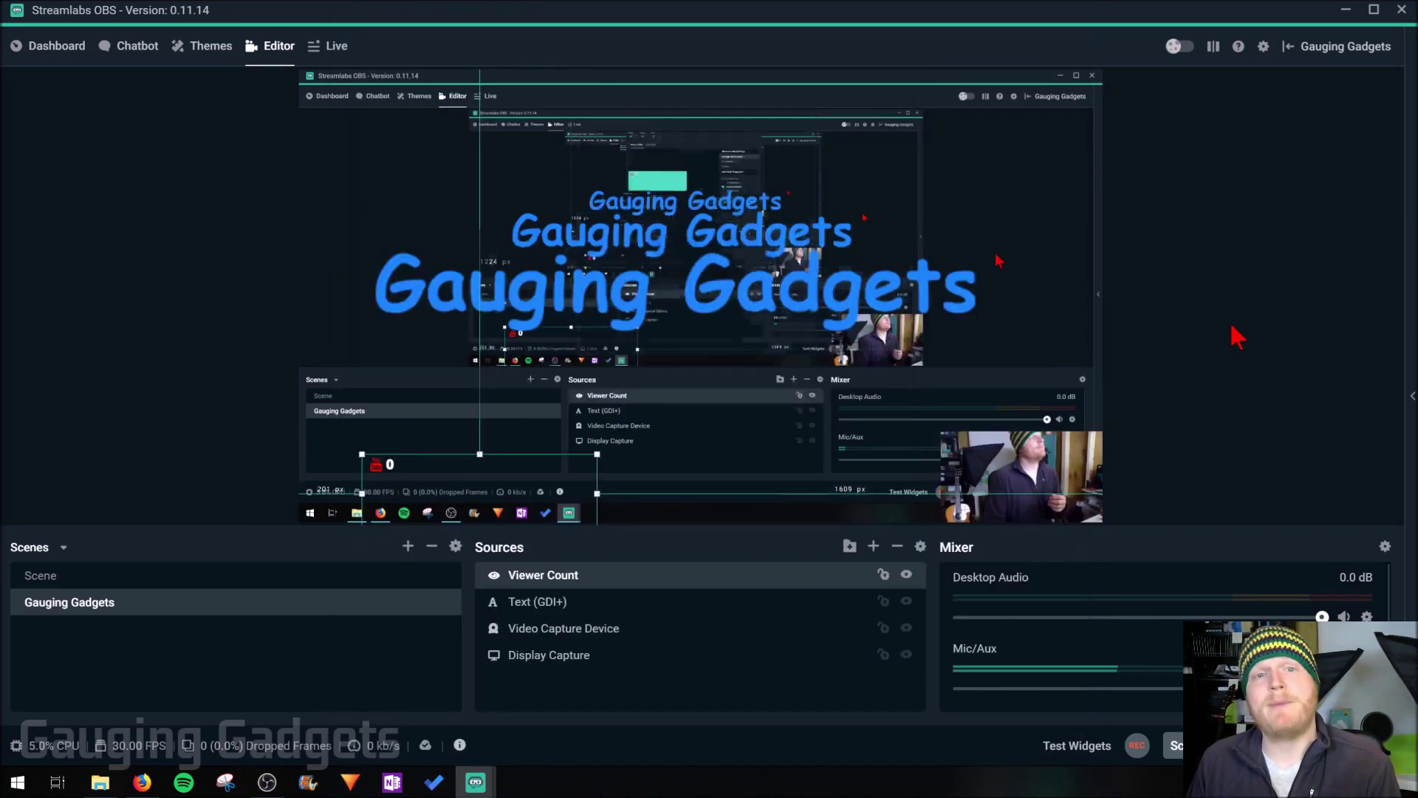
{"action": "left_click_drag", "start_coordinate": [380, 465], "coordinate": [318, 120]}
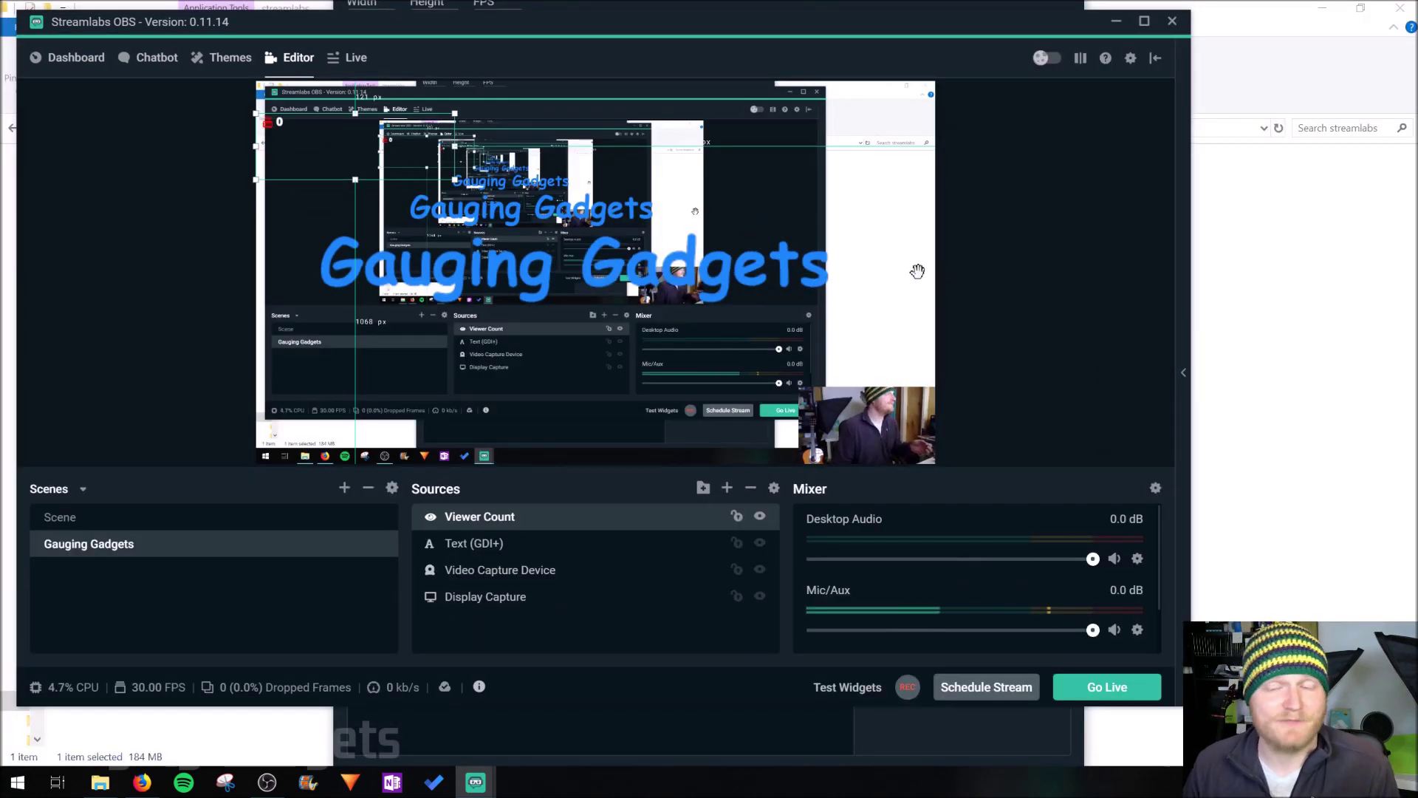
Enter the stream title 'Gauging Gadgets Test' and start the YouTube live stream
{"action": "left_click", "coordinate": [1108, 687]}
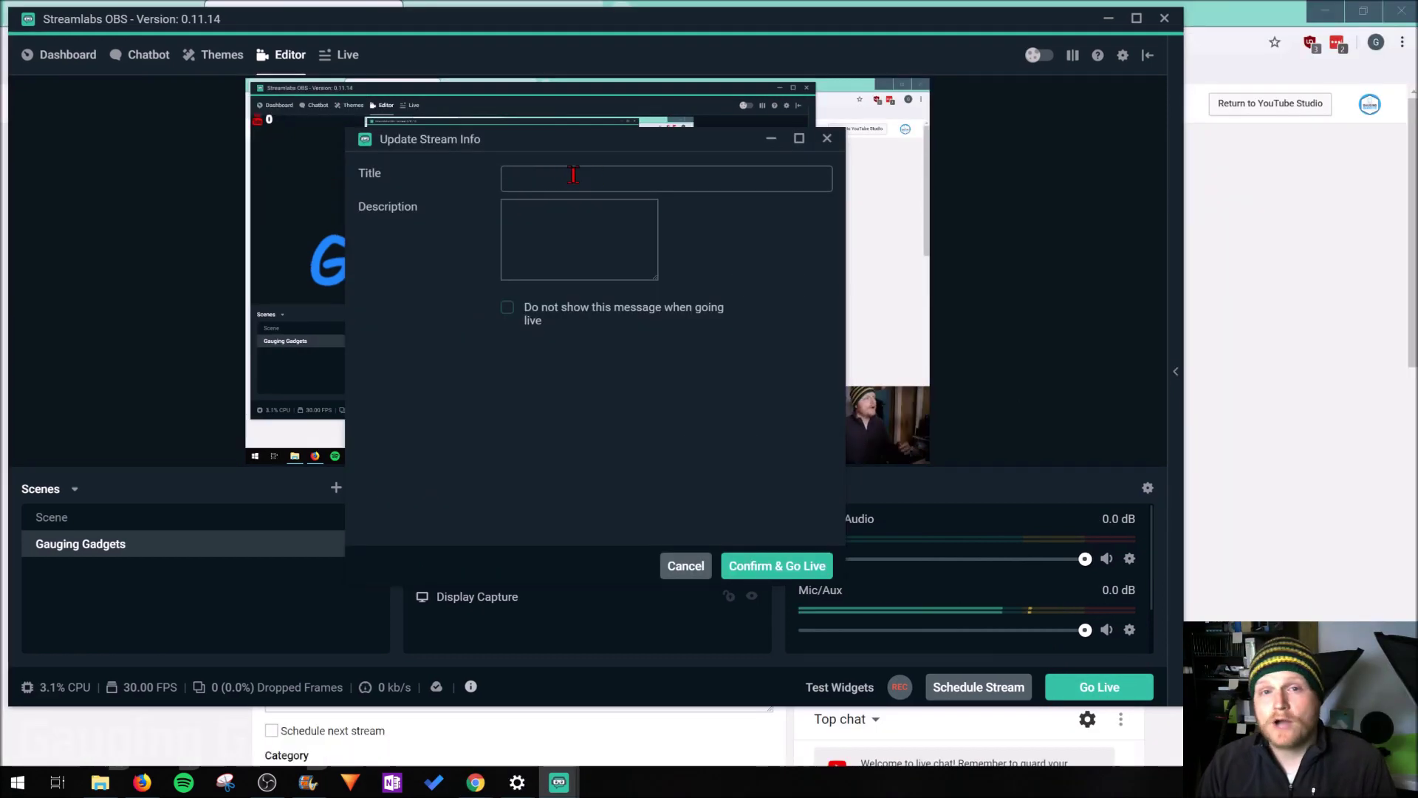
{"action": "left_click", "coordinate": [573, 175]}
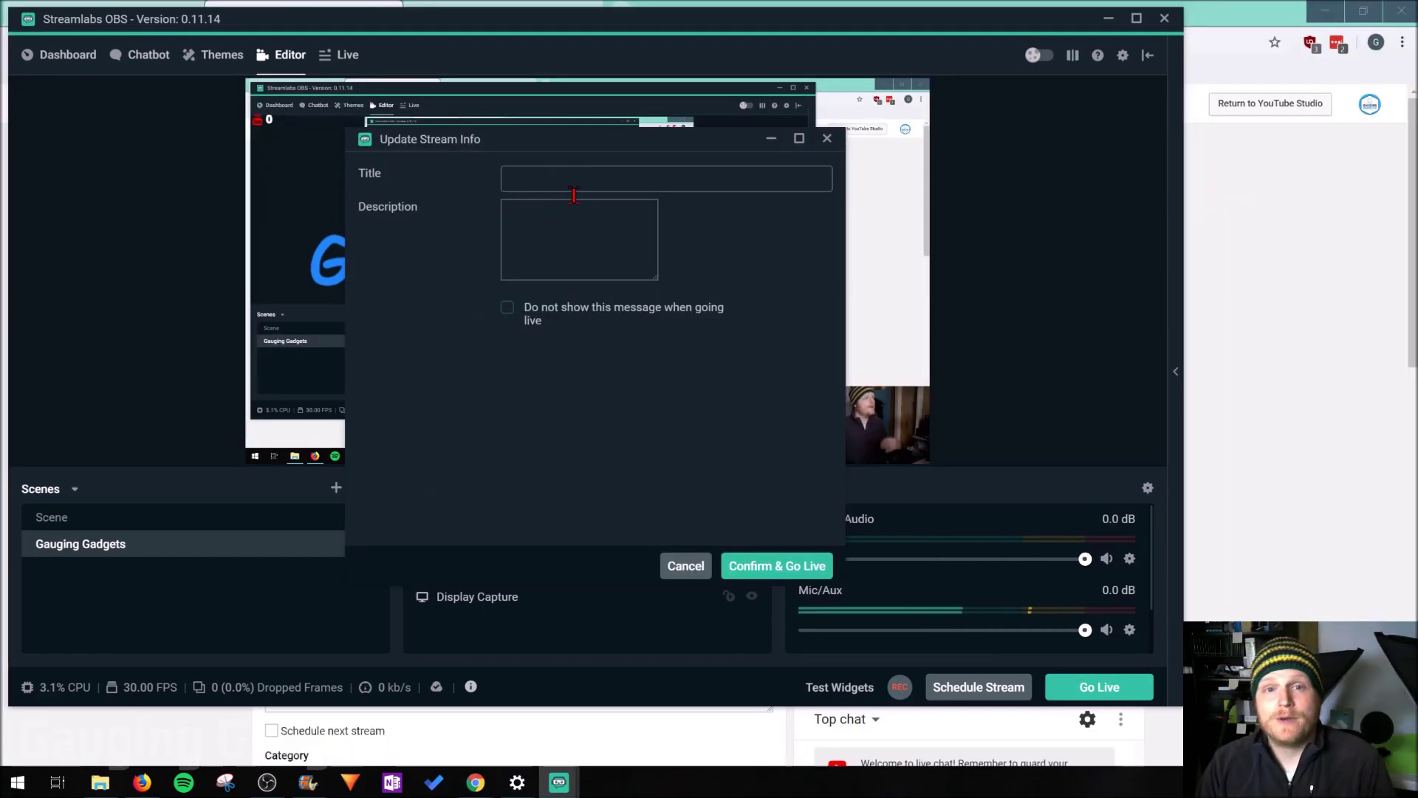
{"action": "type", "text": "Gauging G"}
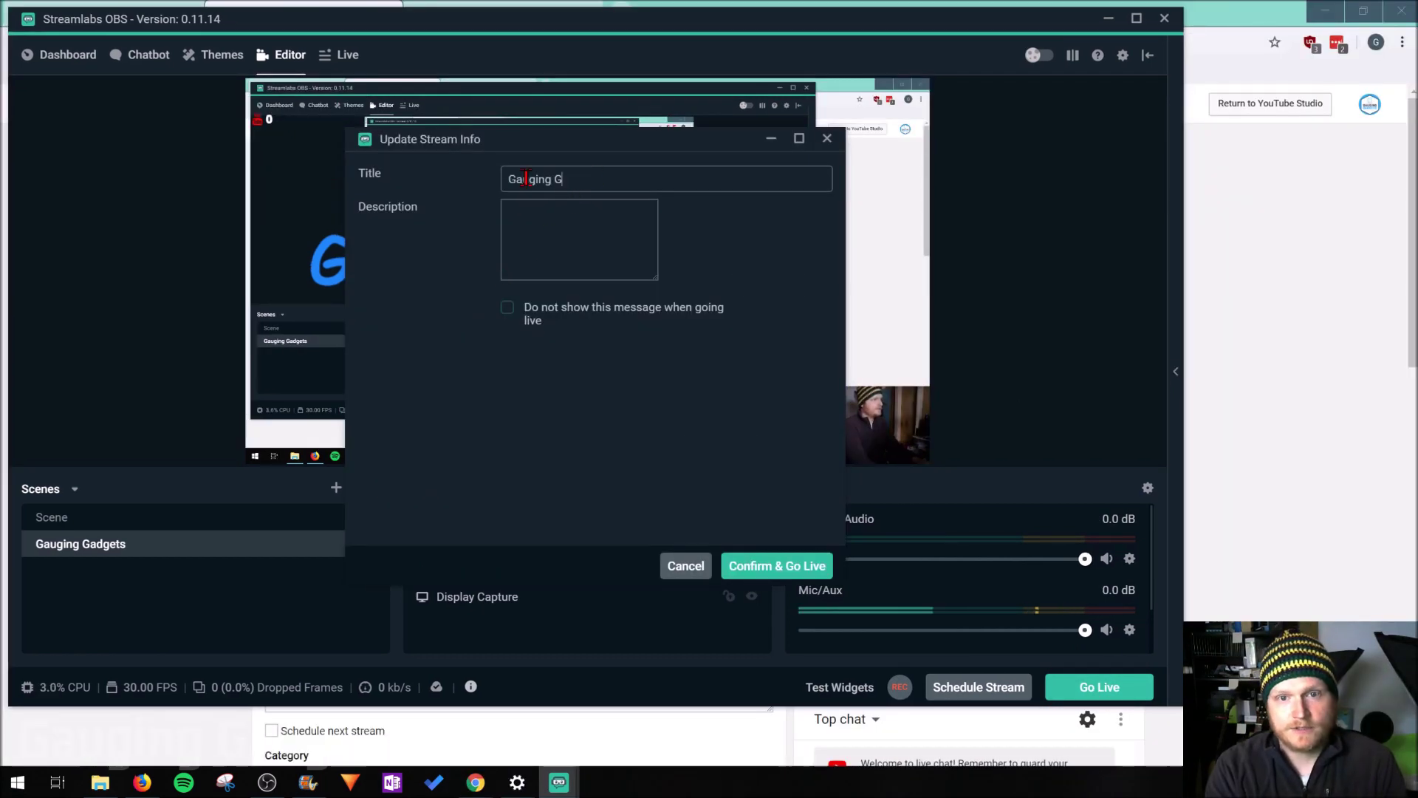
{"action": "key", "text": "BackSpace"}
{"action": "type", "text": "Gadgets Test"}
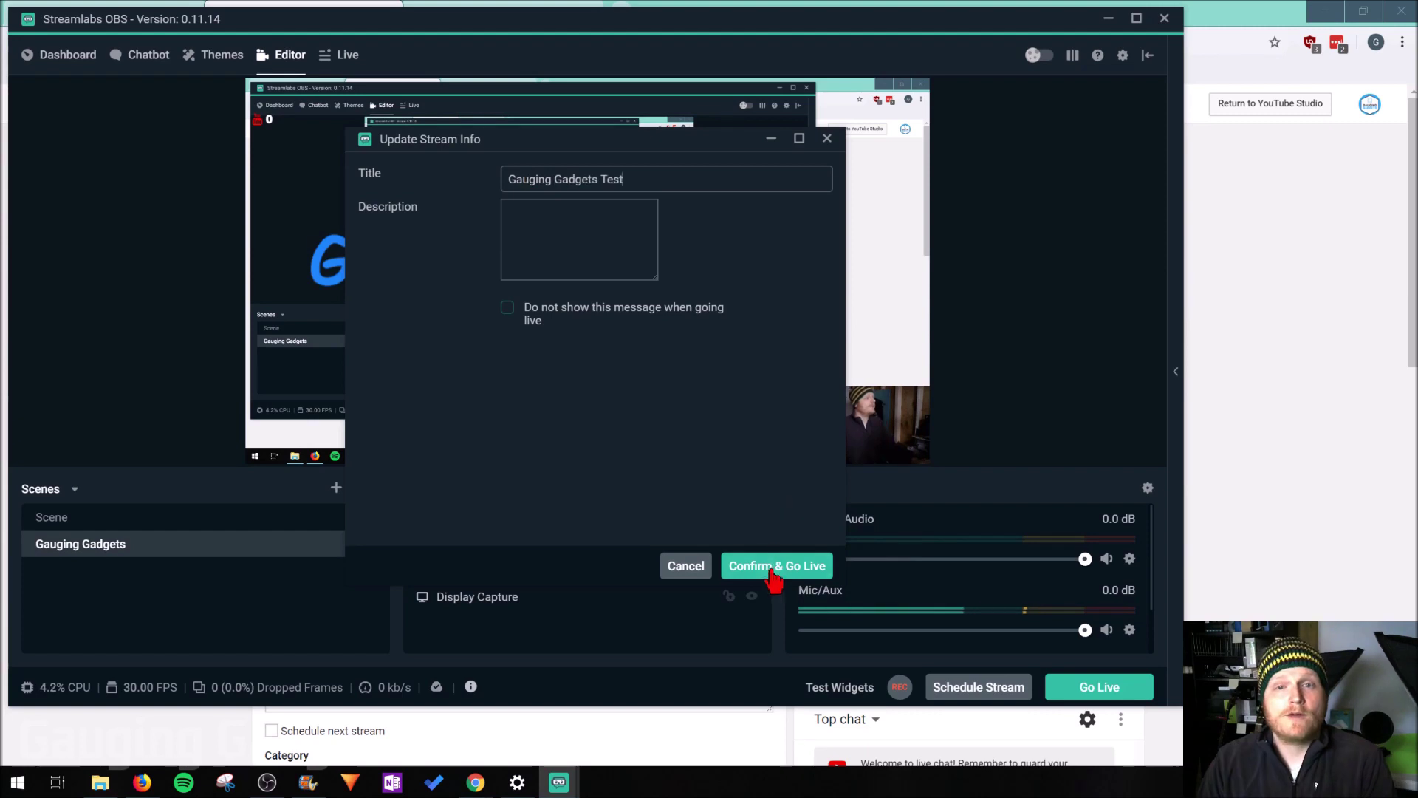
{"action": "left_click", "coordinate": [773, 563]}
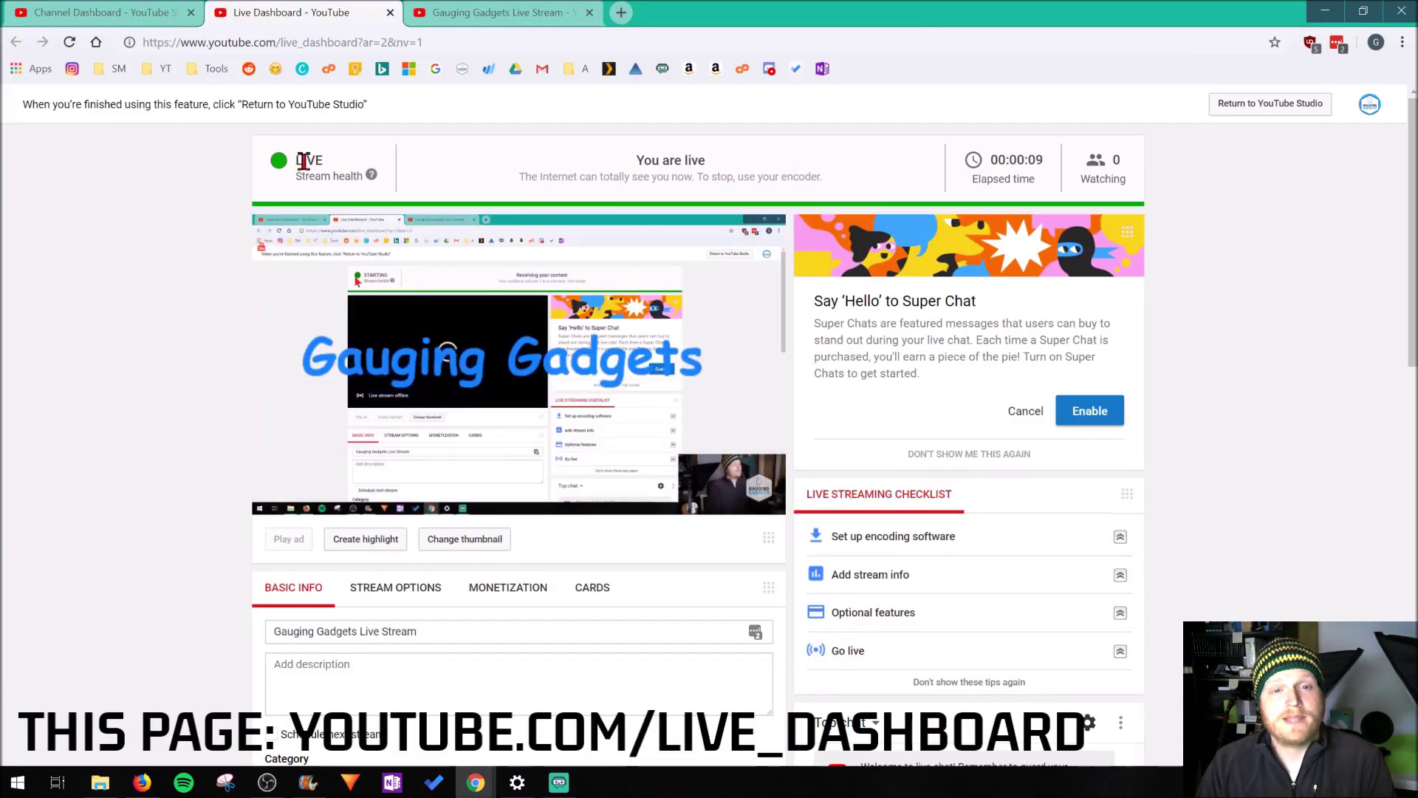
{"action": "left_click_drag", "start_coordinate": [301, 176], "coordinate": [359, 174]}
{"action": "mouse_move", "coordinate": [507, 279]}
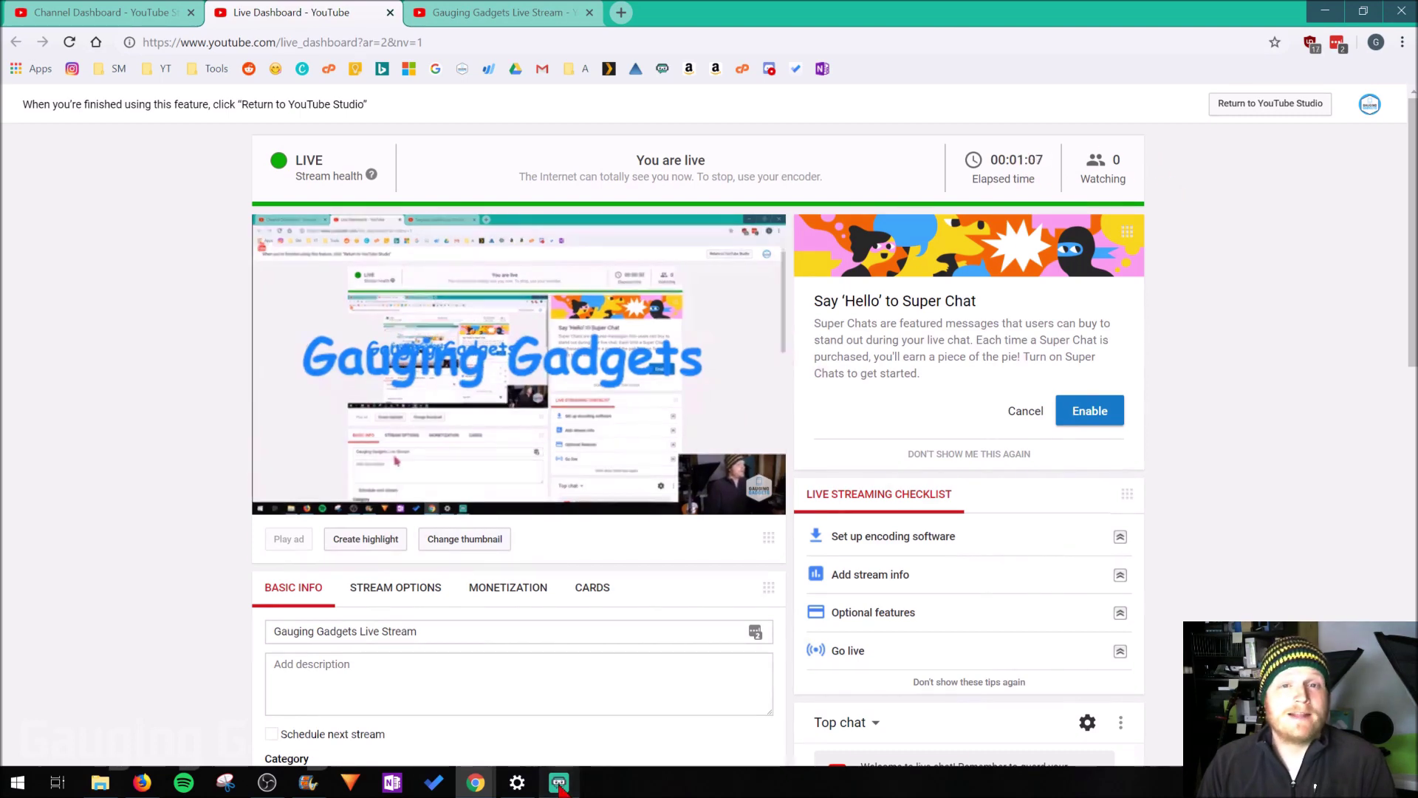
{"action": "key", "text": "alt+Tab"}
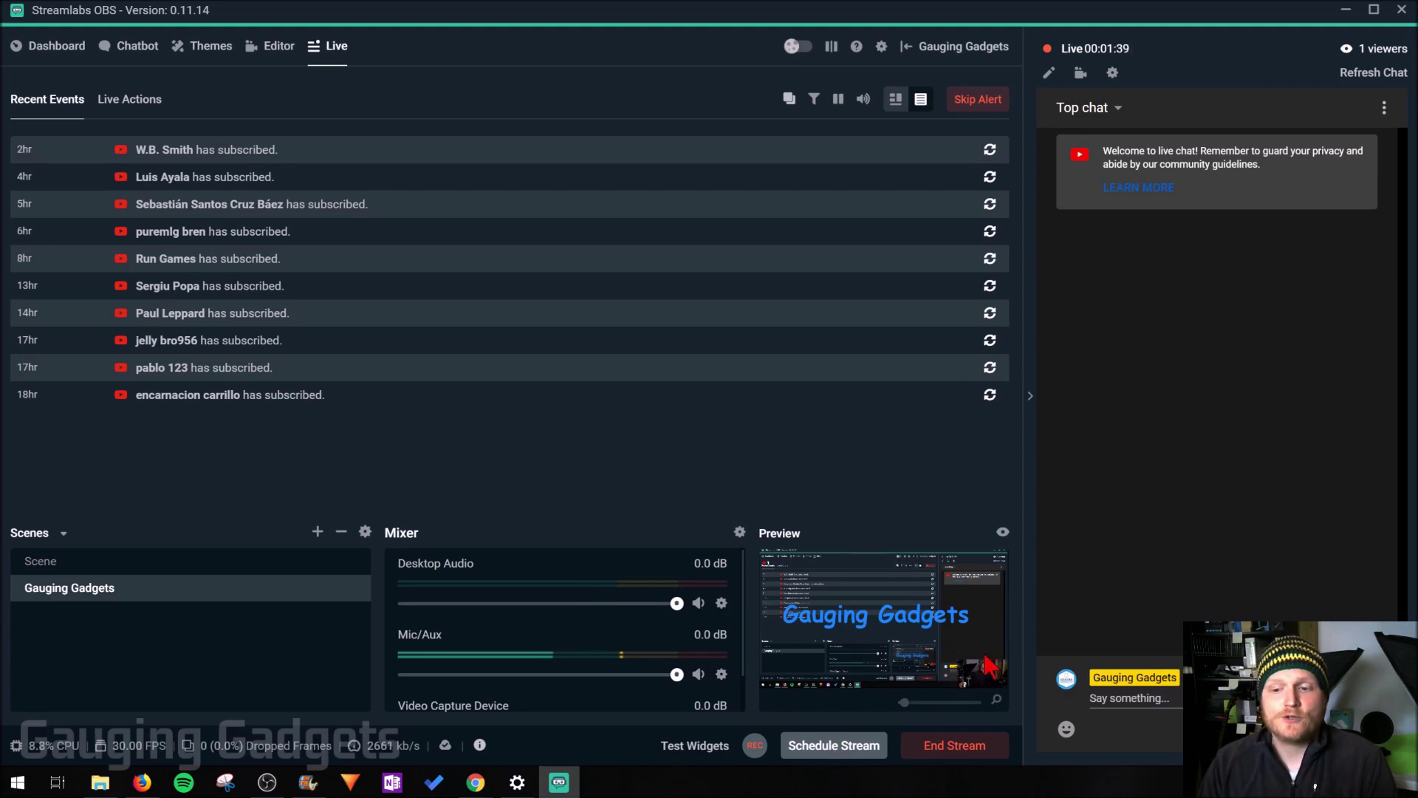
End the YouTube live stream from the Live view
{"action": "left_click", "coordinate": [946, 748]}
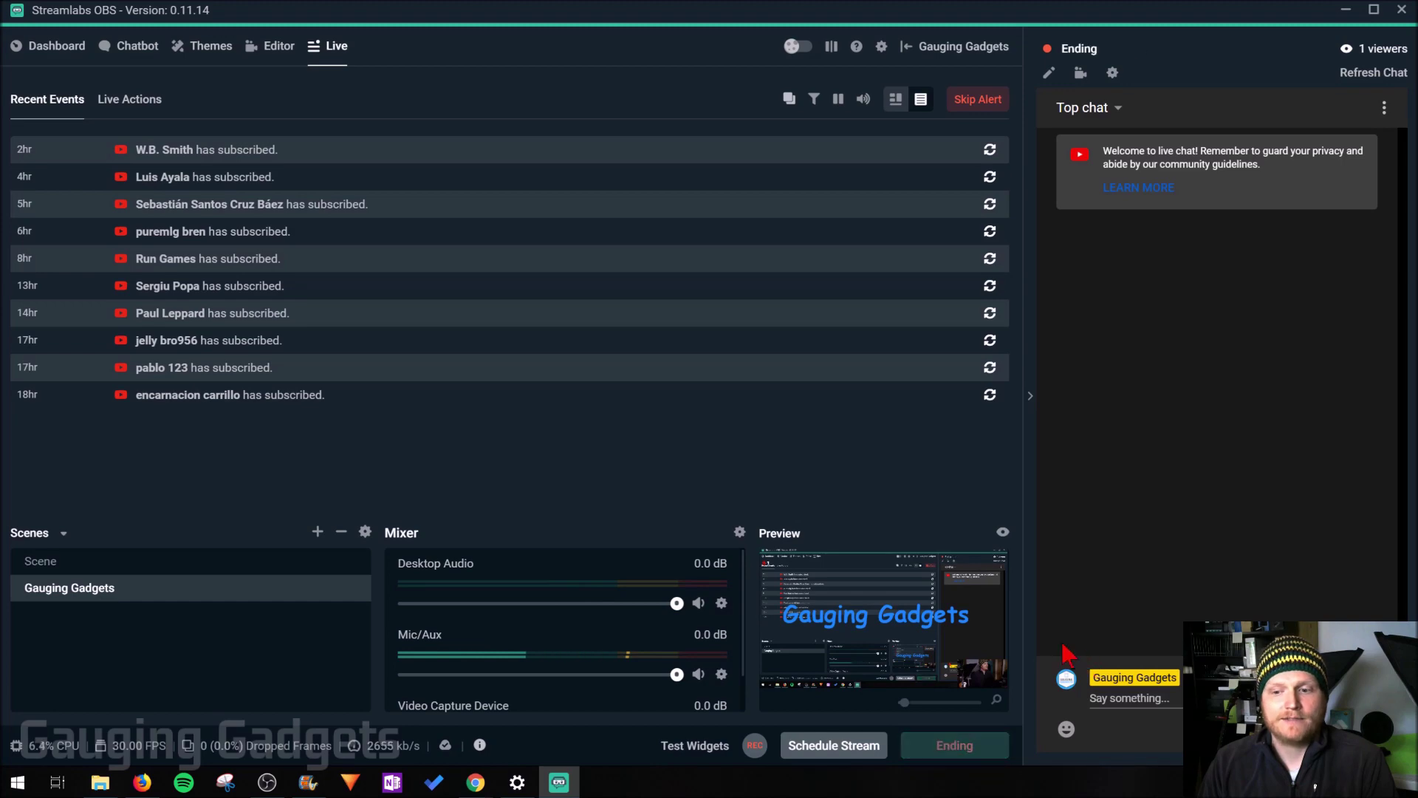